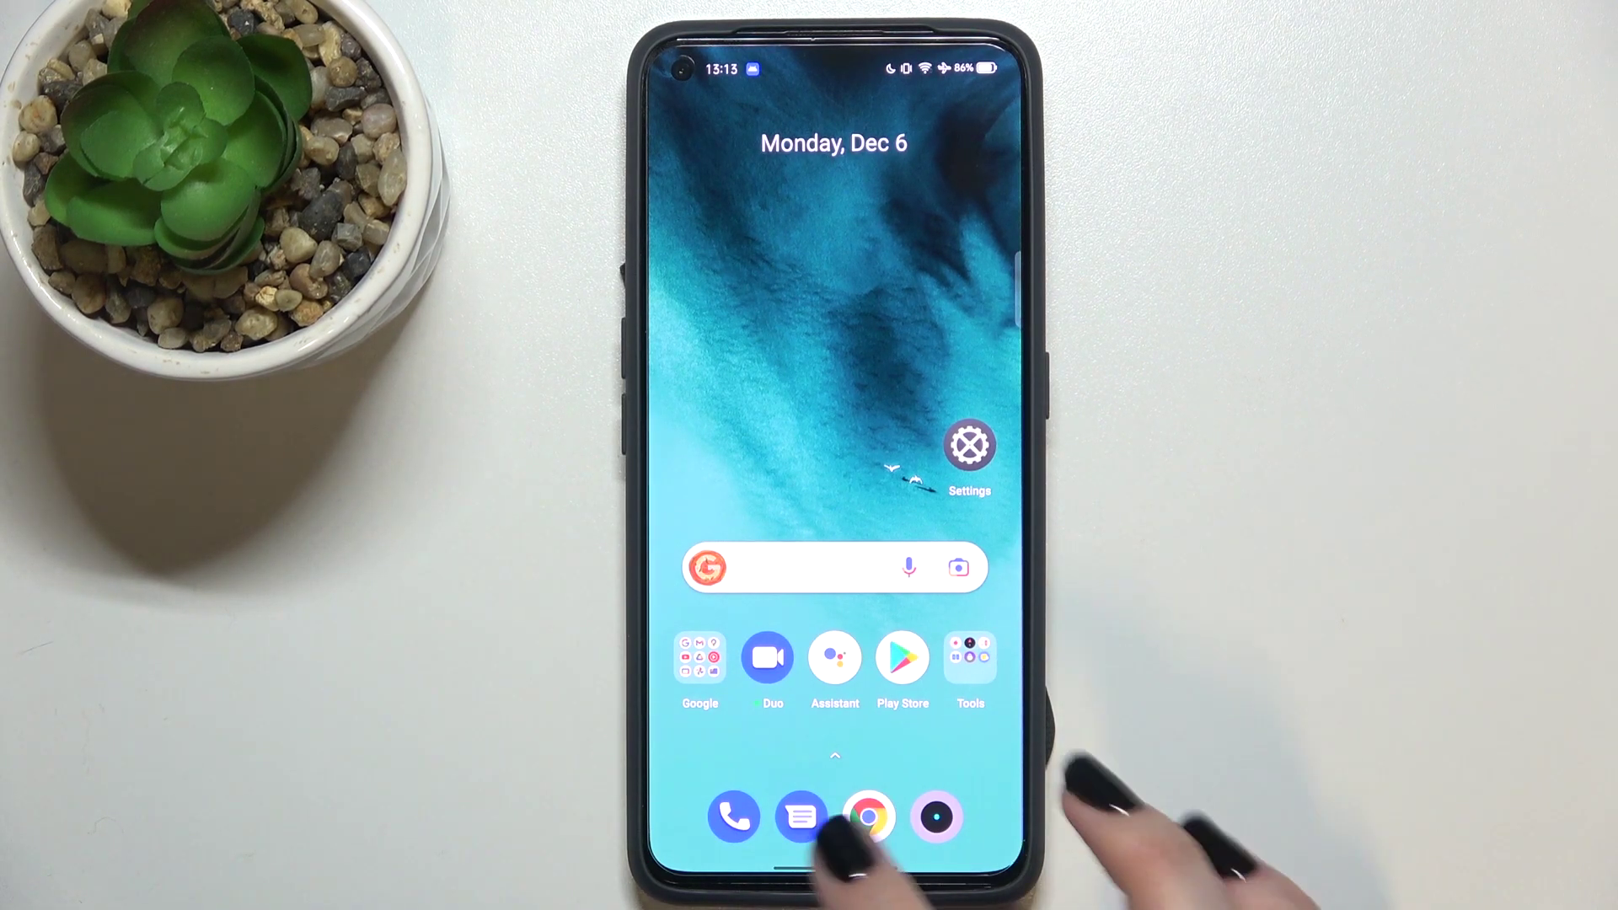
Dial *#06# to view the IMEI, MEID and serial number, then dismiss the dialog
left_click(735, 817)
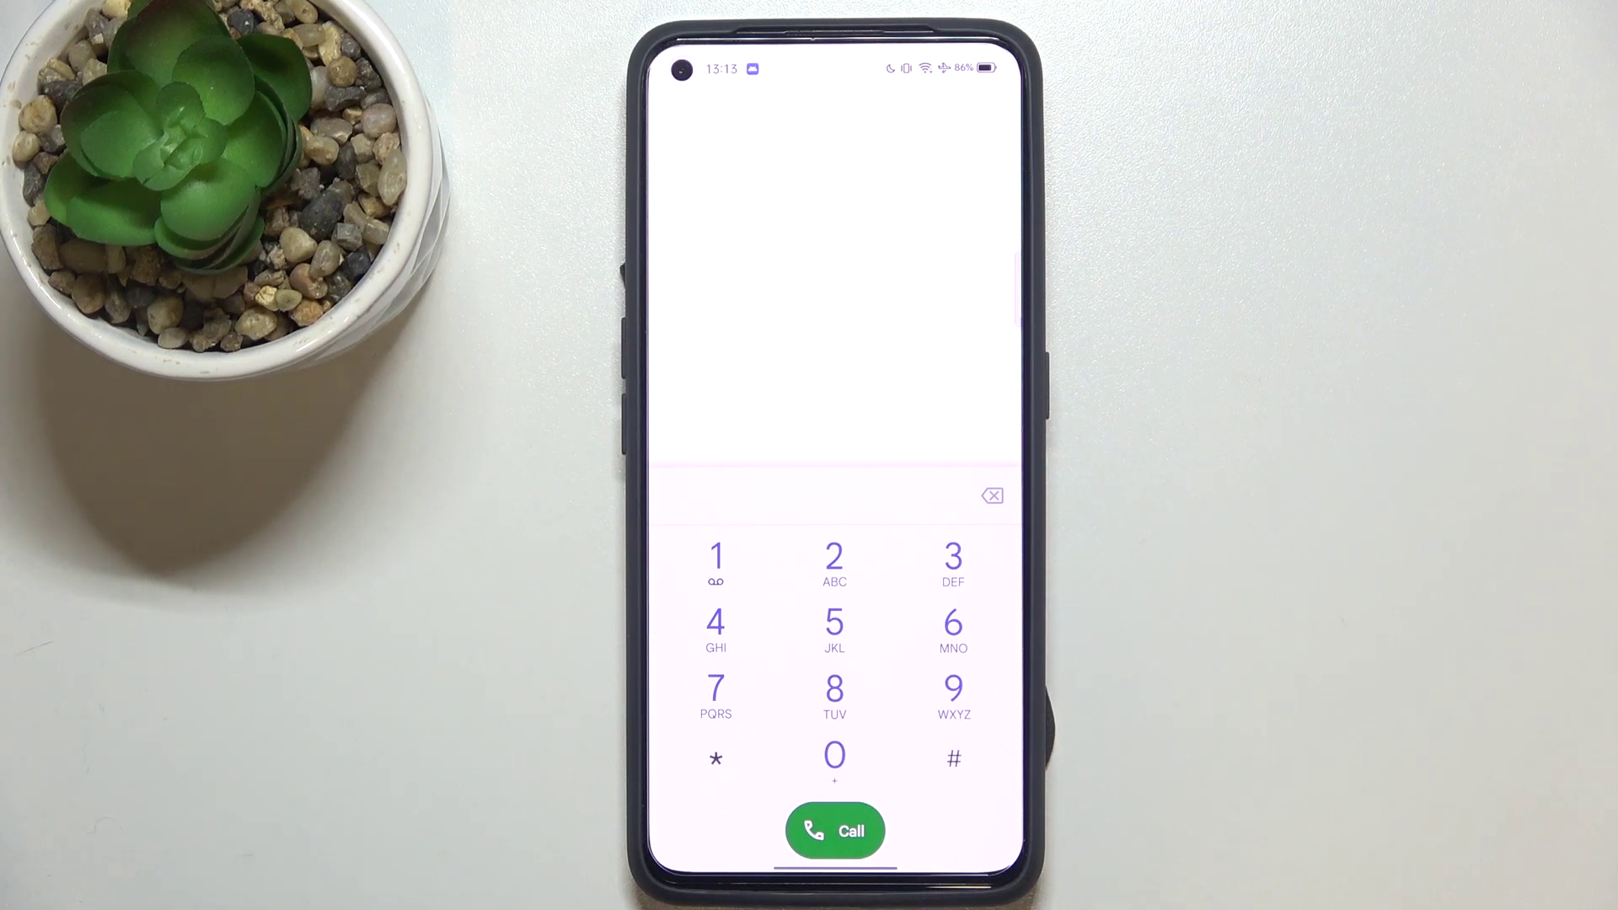
left_click(716, 758)
left_click(953, 757)
left_click(835, 757)
left_click(953, 625)
left_click(952, 758)
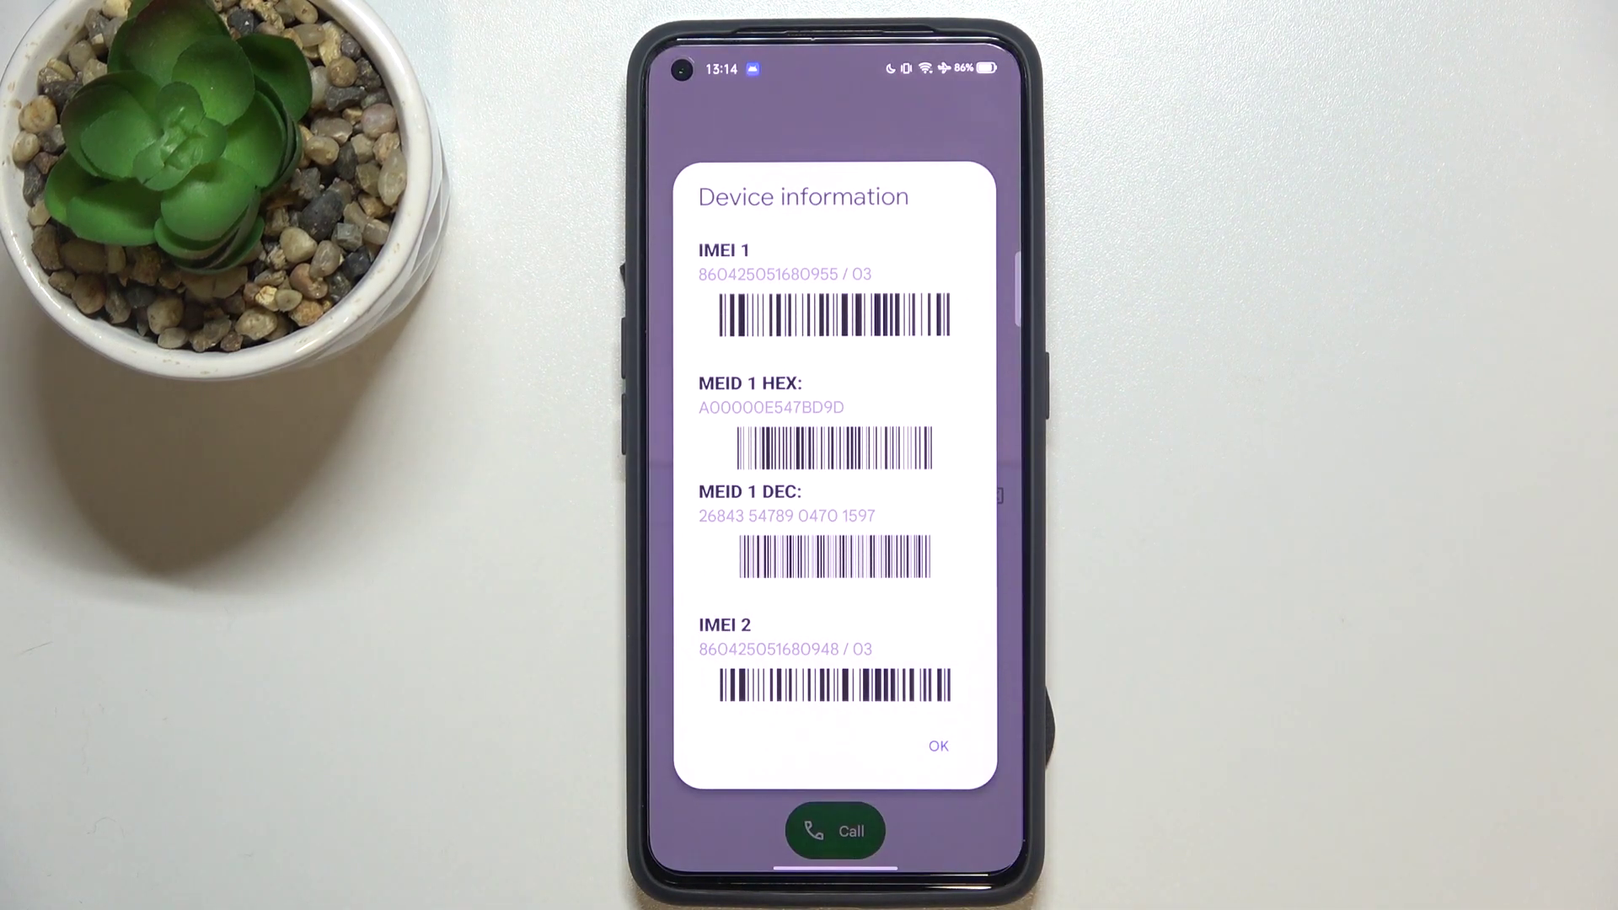
scroll(834, 505, "down", 3)
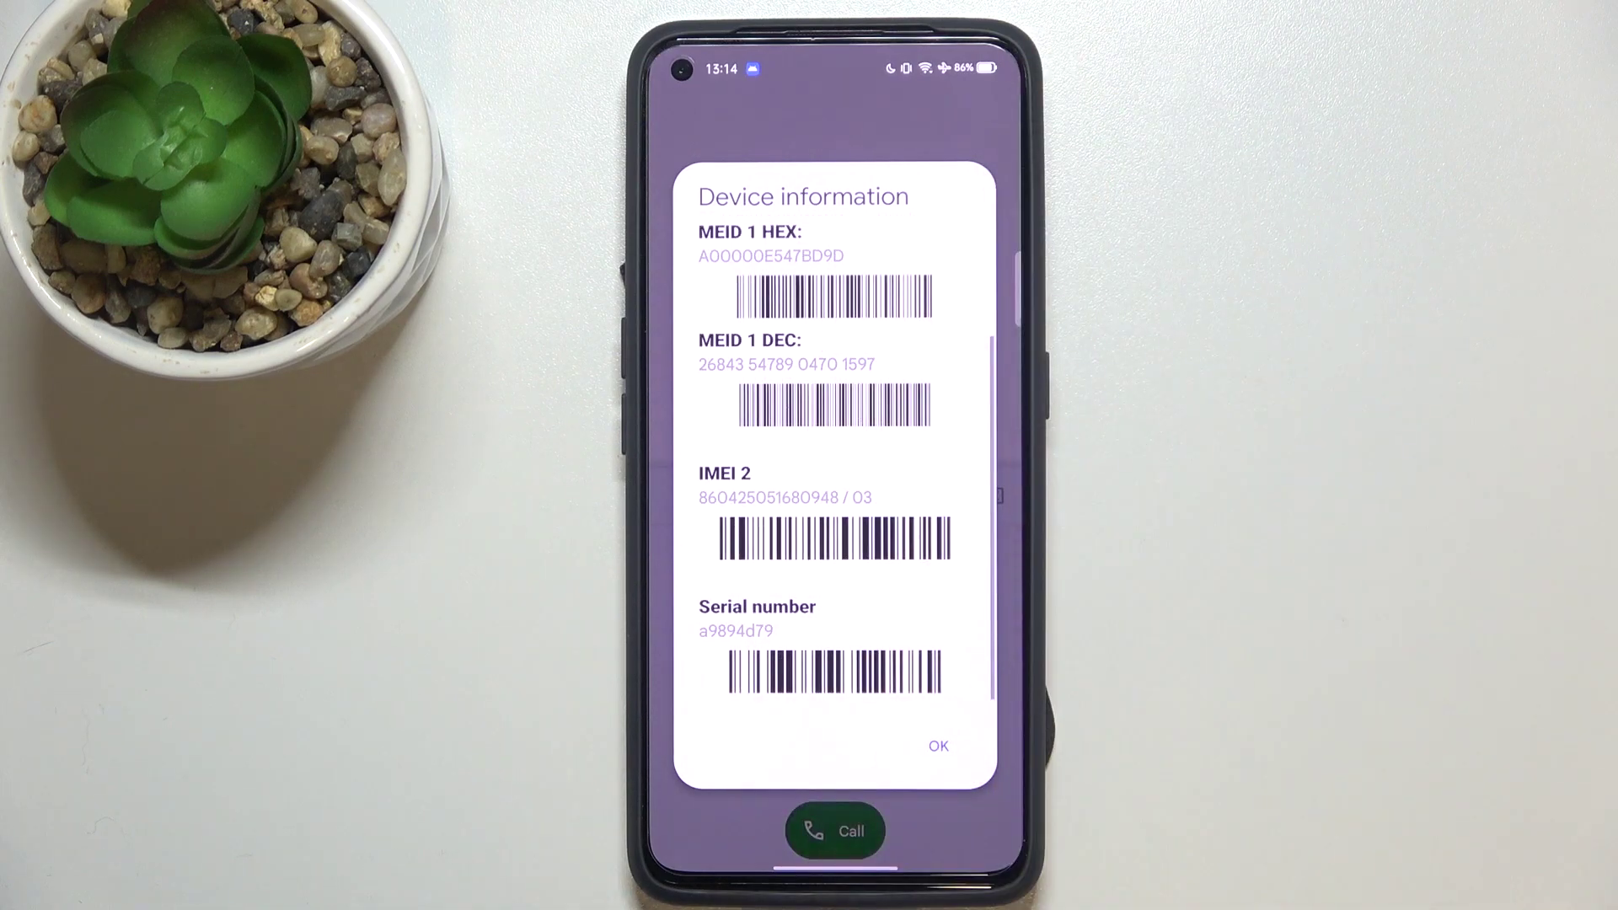
left_click(938, 746)
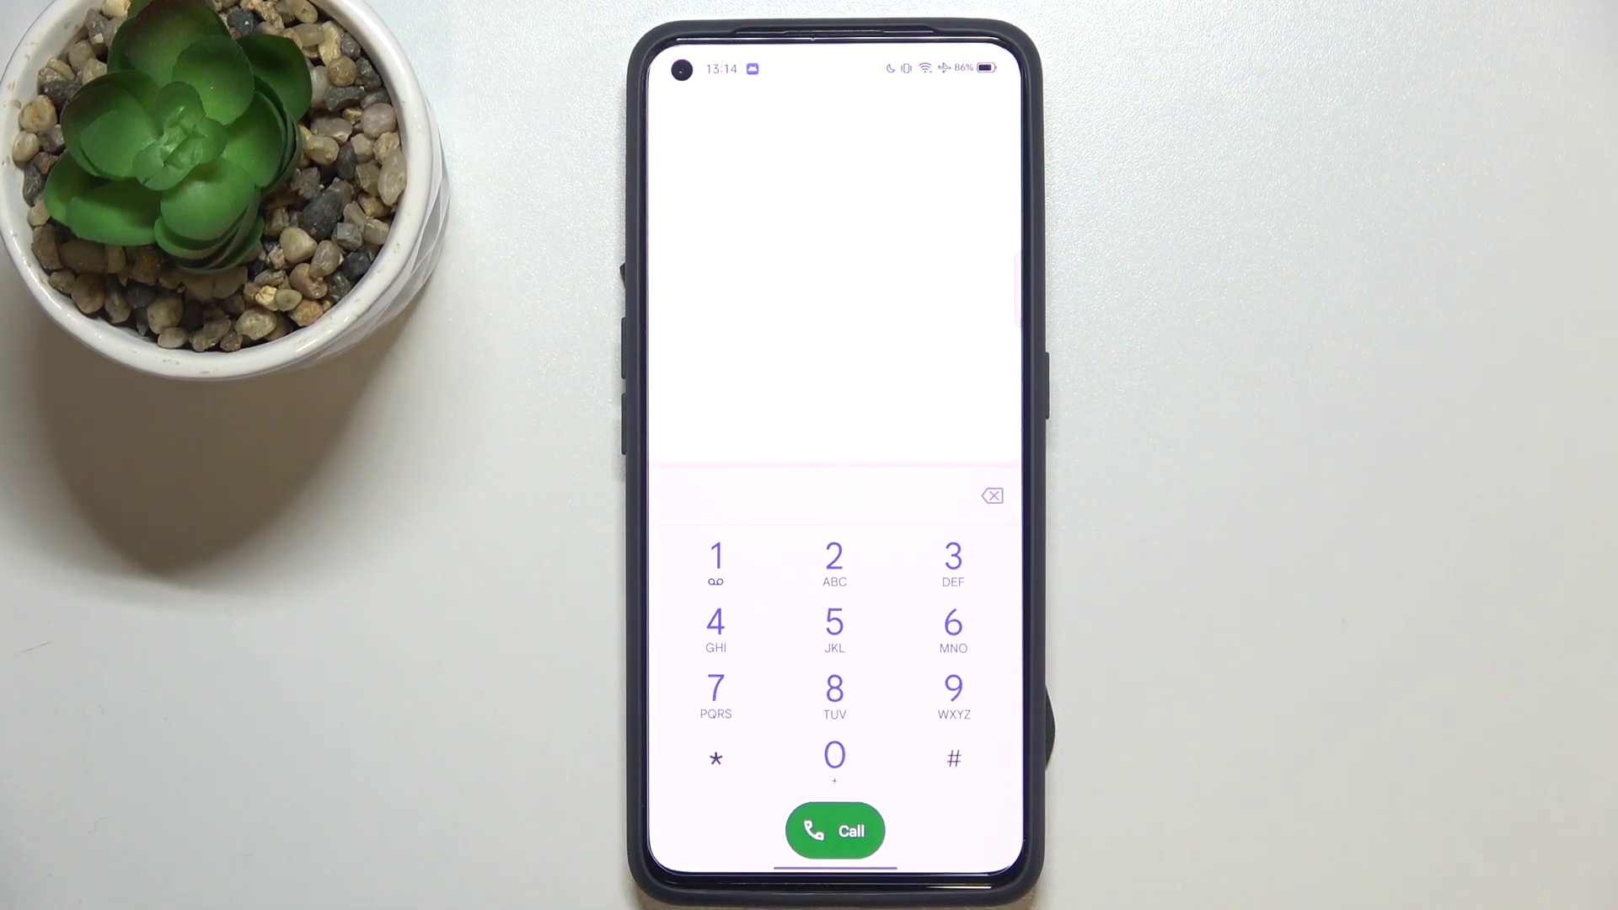
left_click(715, 759)
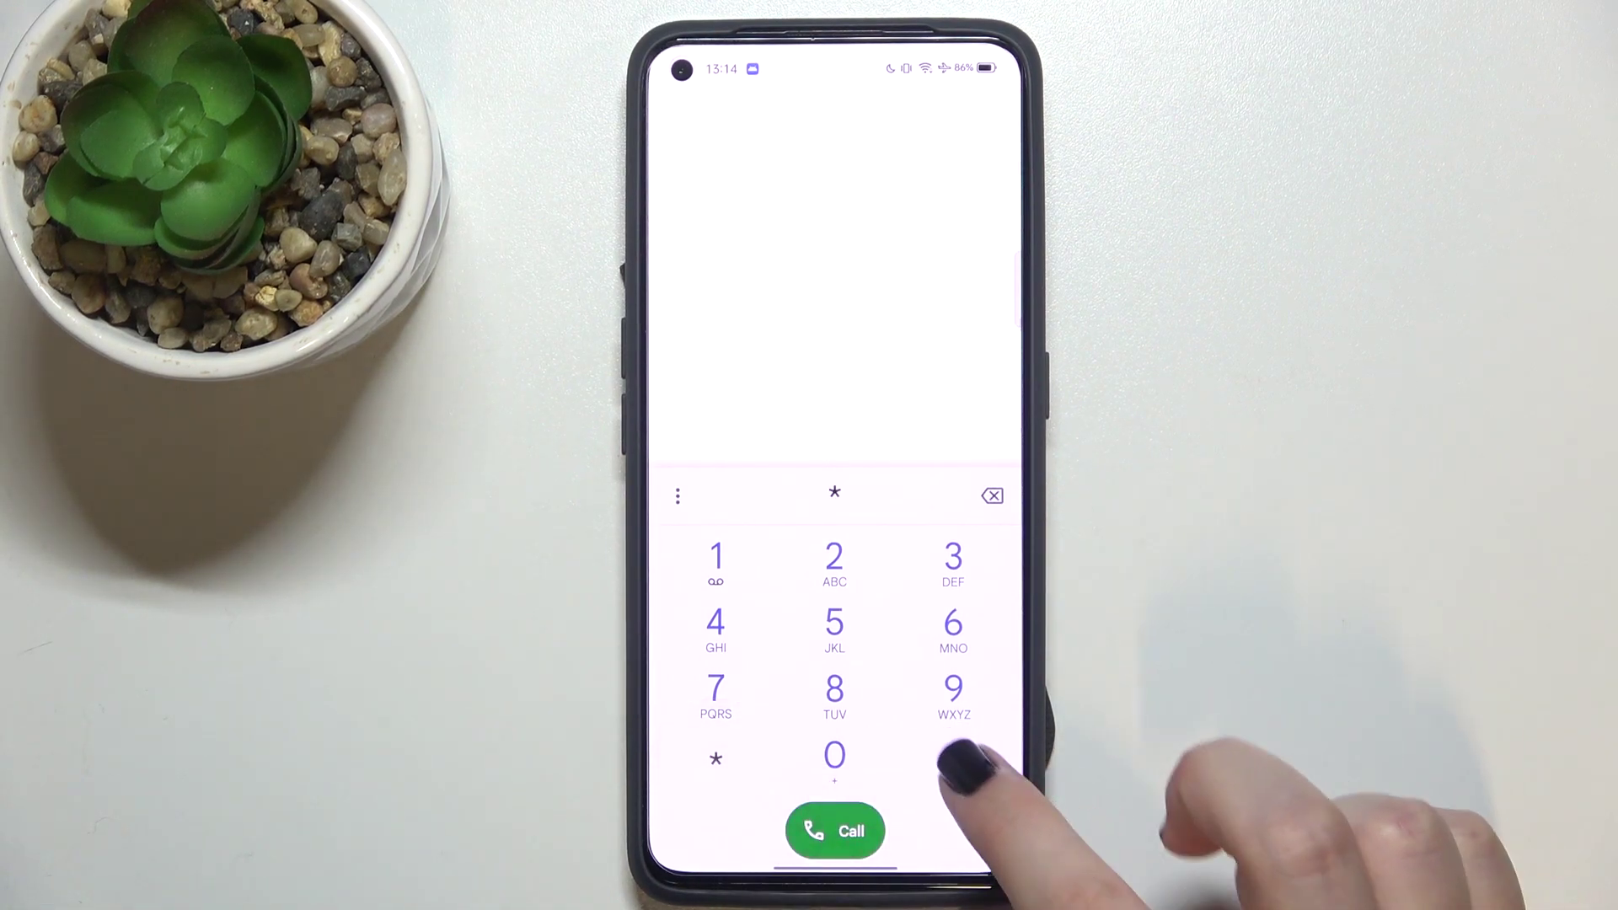
left_click(954, 758)
left_click(834, 756)
left_click(716, 689)
left_click(953, 758)
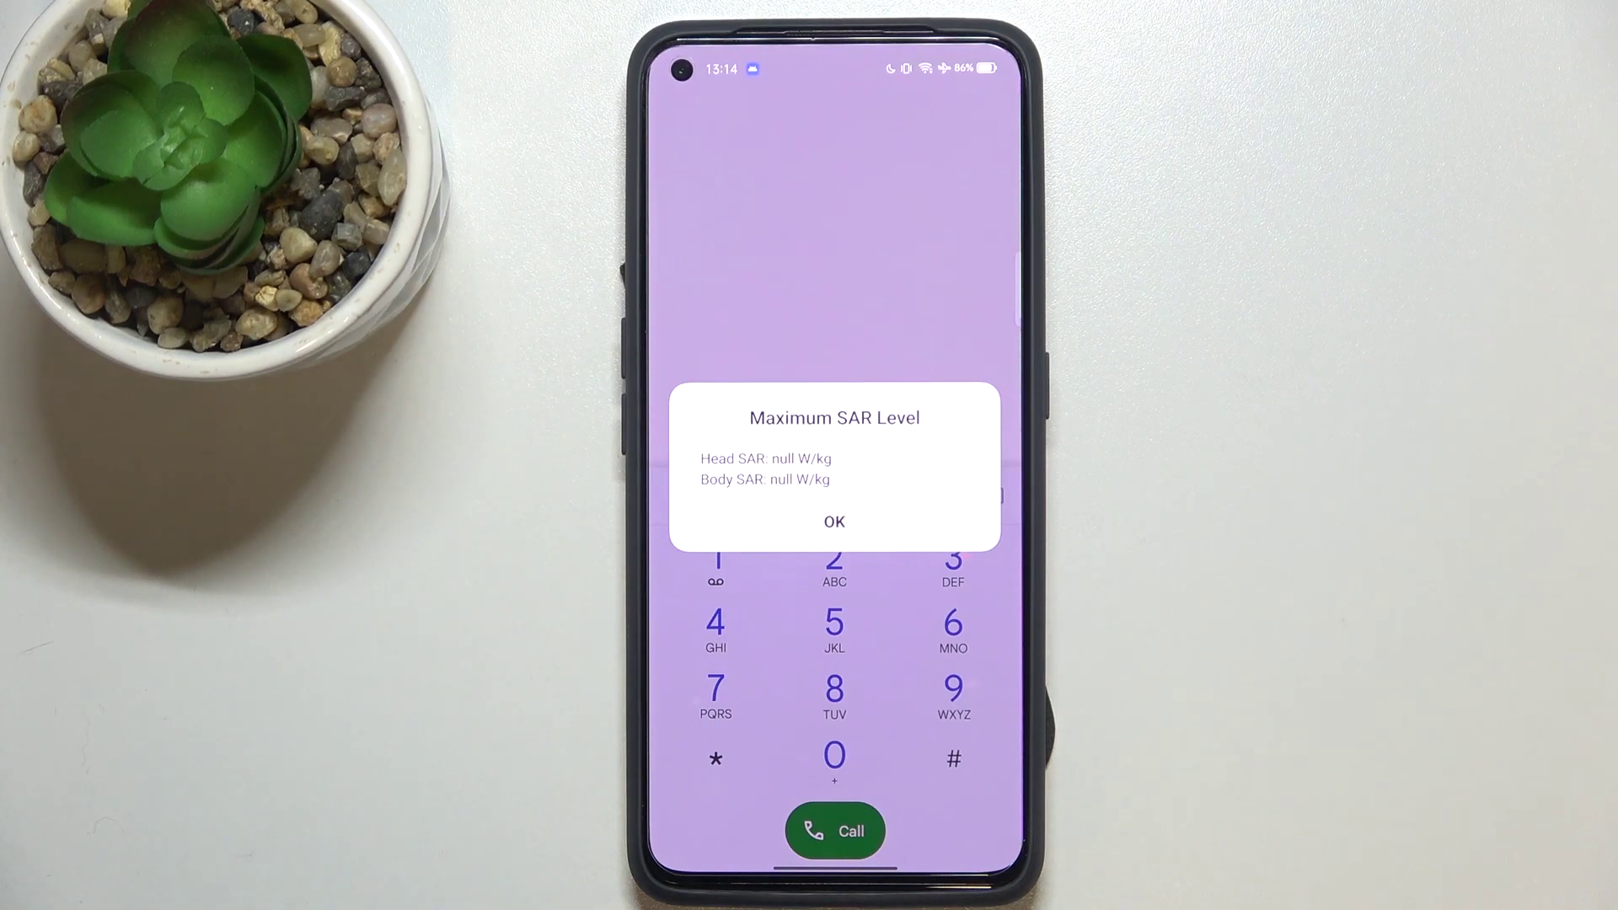
left_click(834, 521)
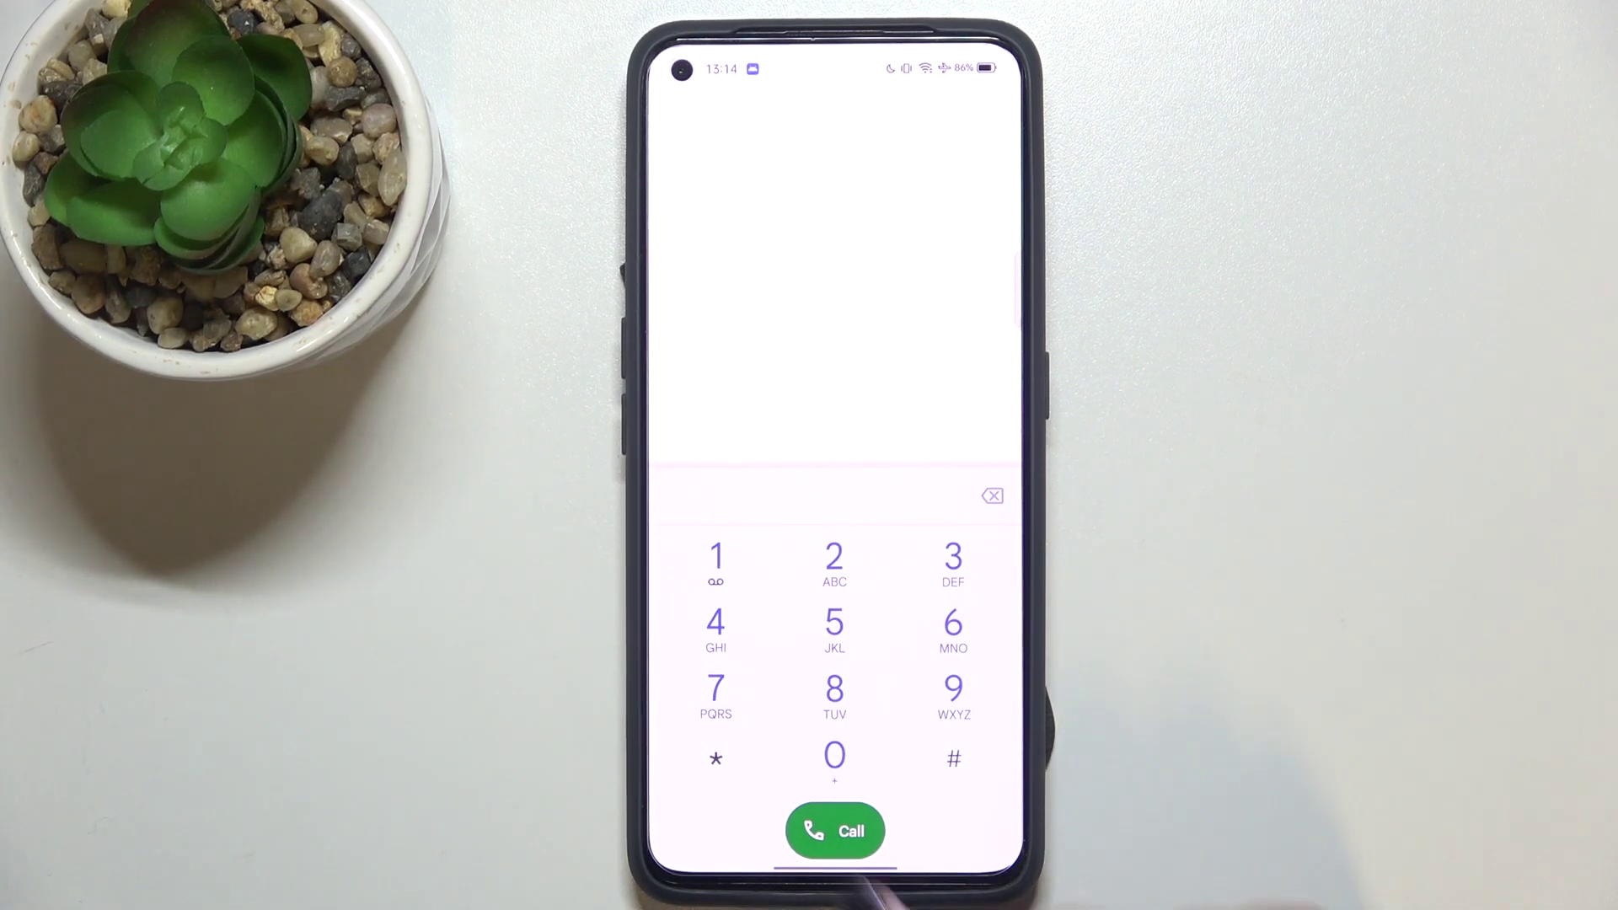
left_click(716, 756)
left_click(953, 758)
left_click(716, 756)
left_click(953, 757)
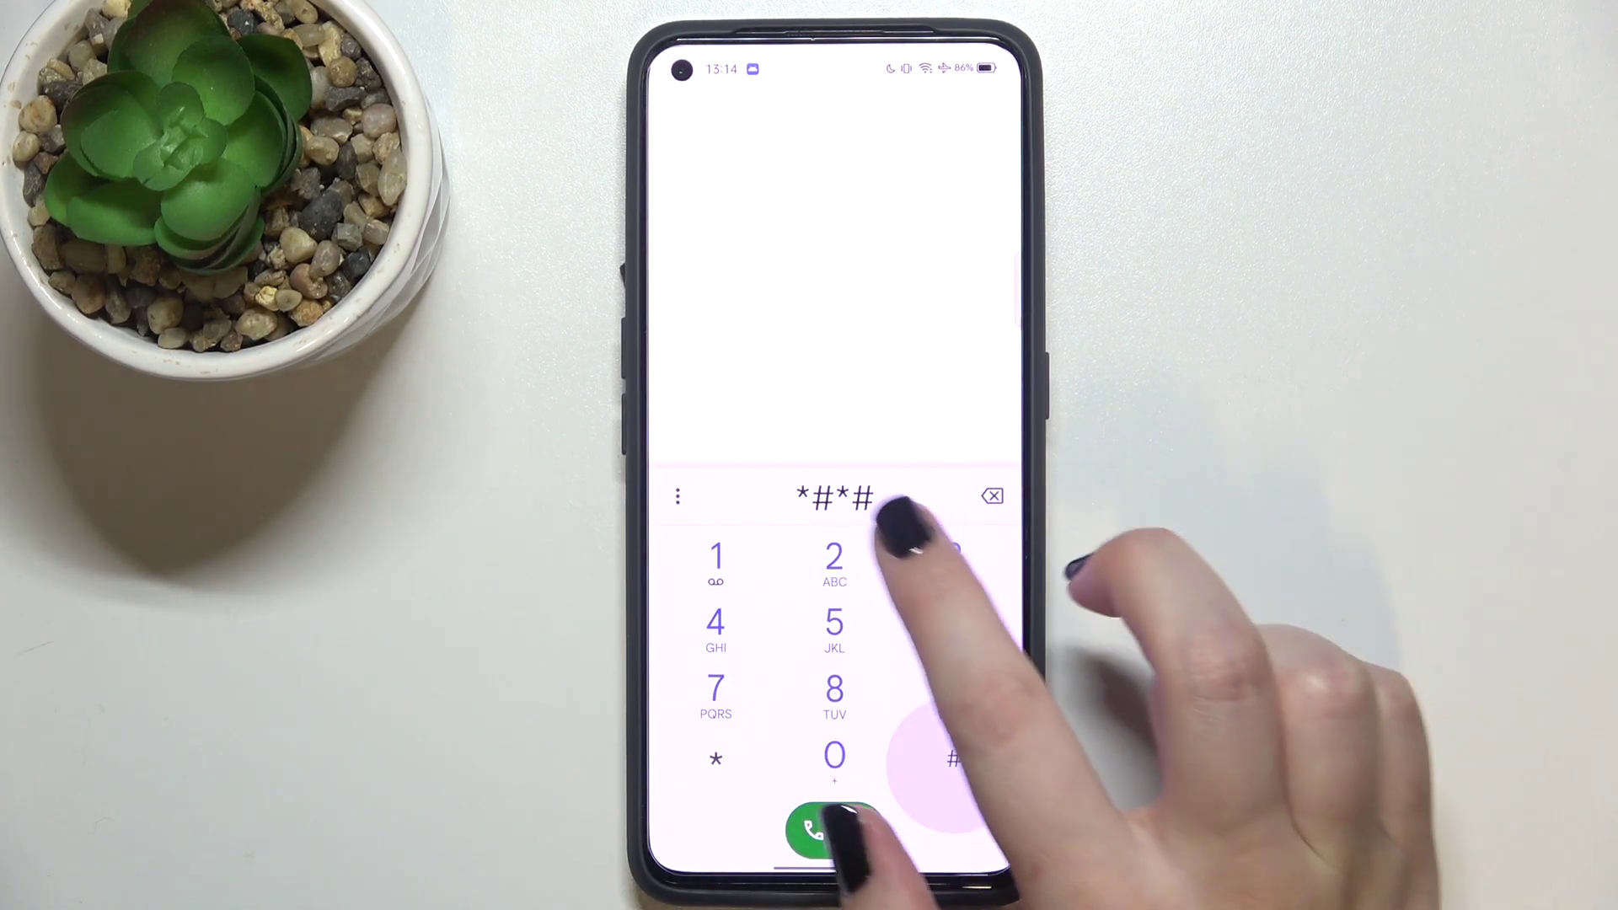
left_click(834, 558)
left_click(834, 558)
left_click(834, 623)
left_click(954, 757)
left_click(716, 758)
left_click(954, 757)
left_click(715, 758)
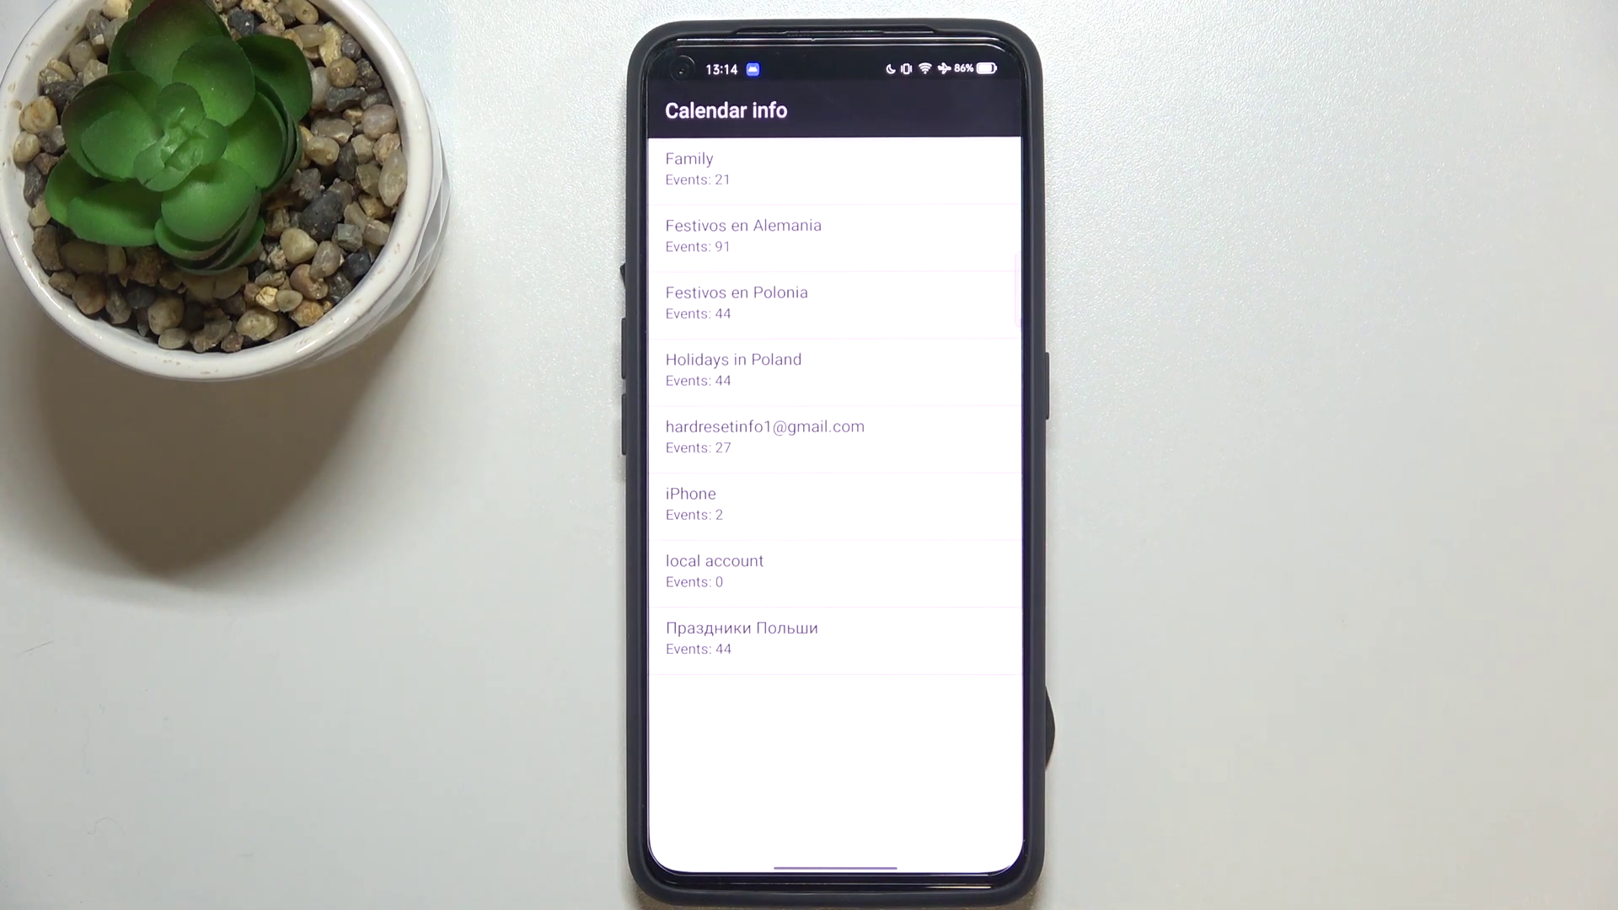
left_click_drag(658, 607, 785, 608)
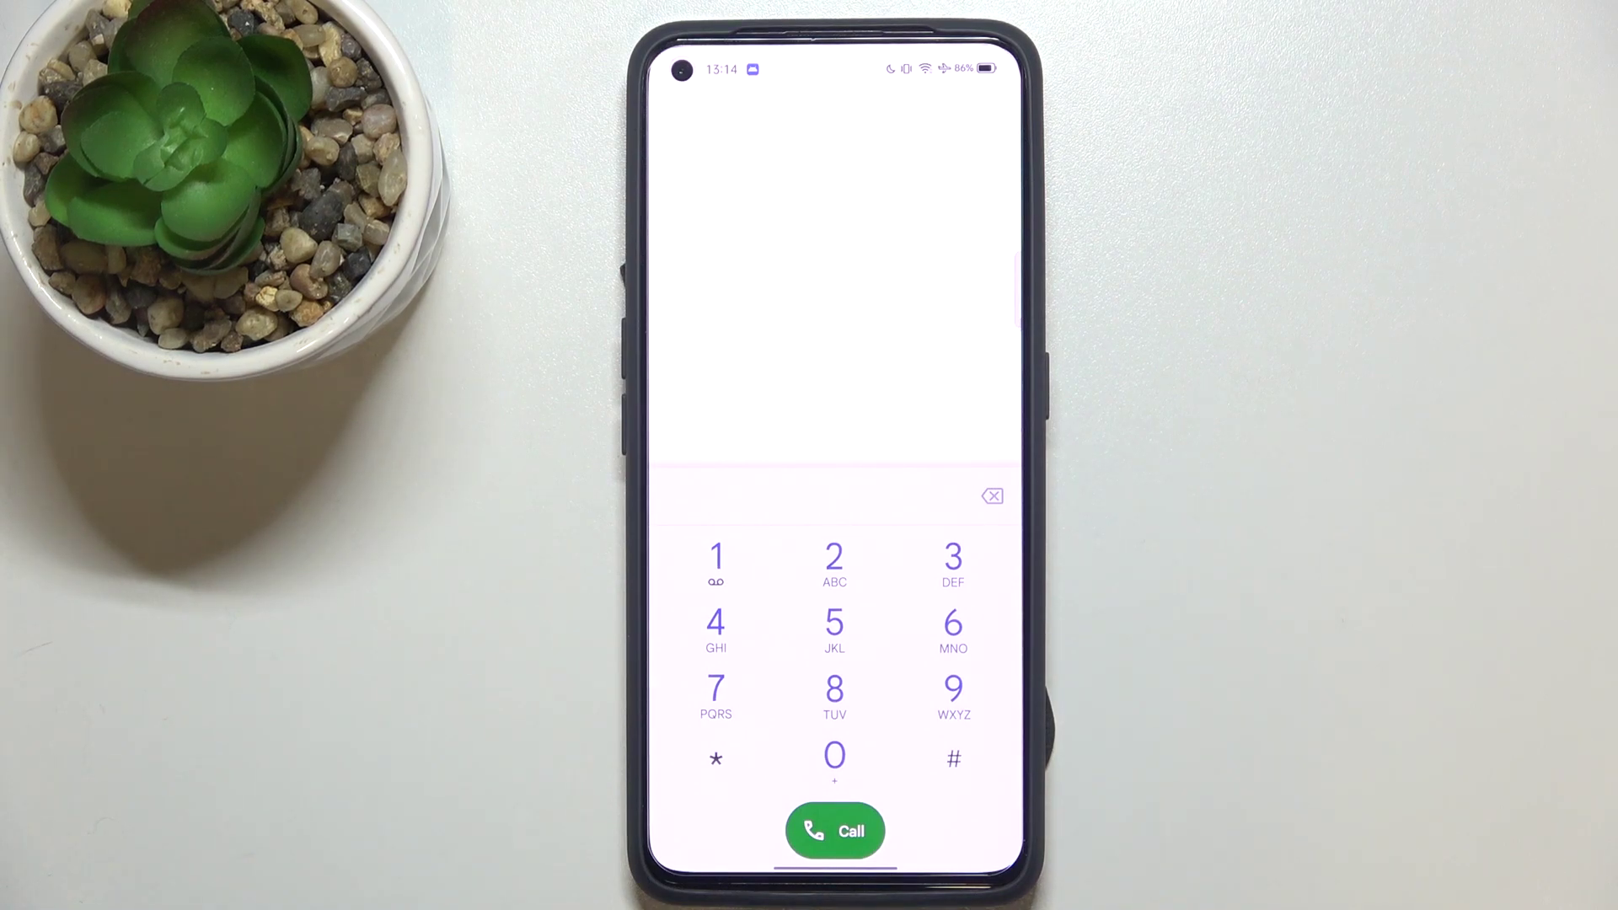
left_click(715, 758)
left_click(954, 757)
left_click(715, 757)
left_click(954, 757)
left_click(715, 626)
left_click(833, 560)
left_click(953, 625)
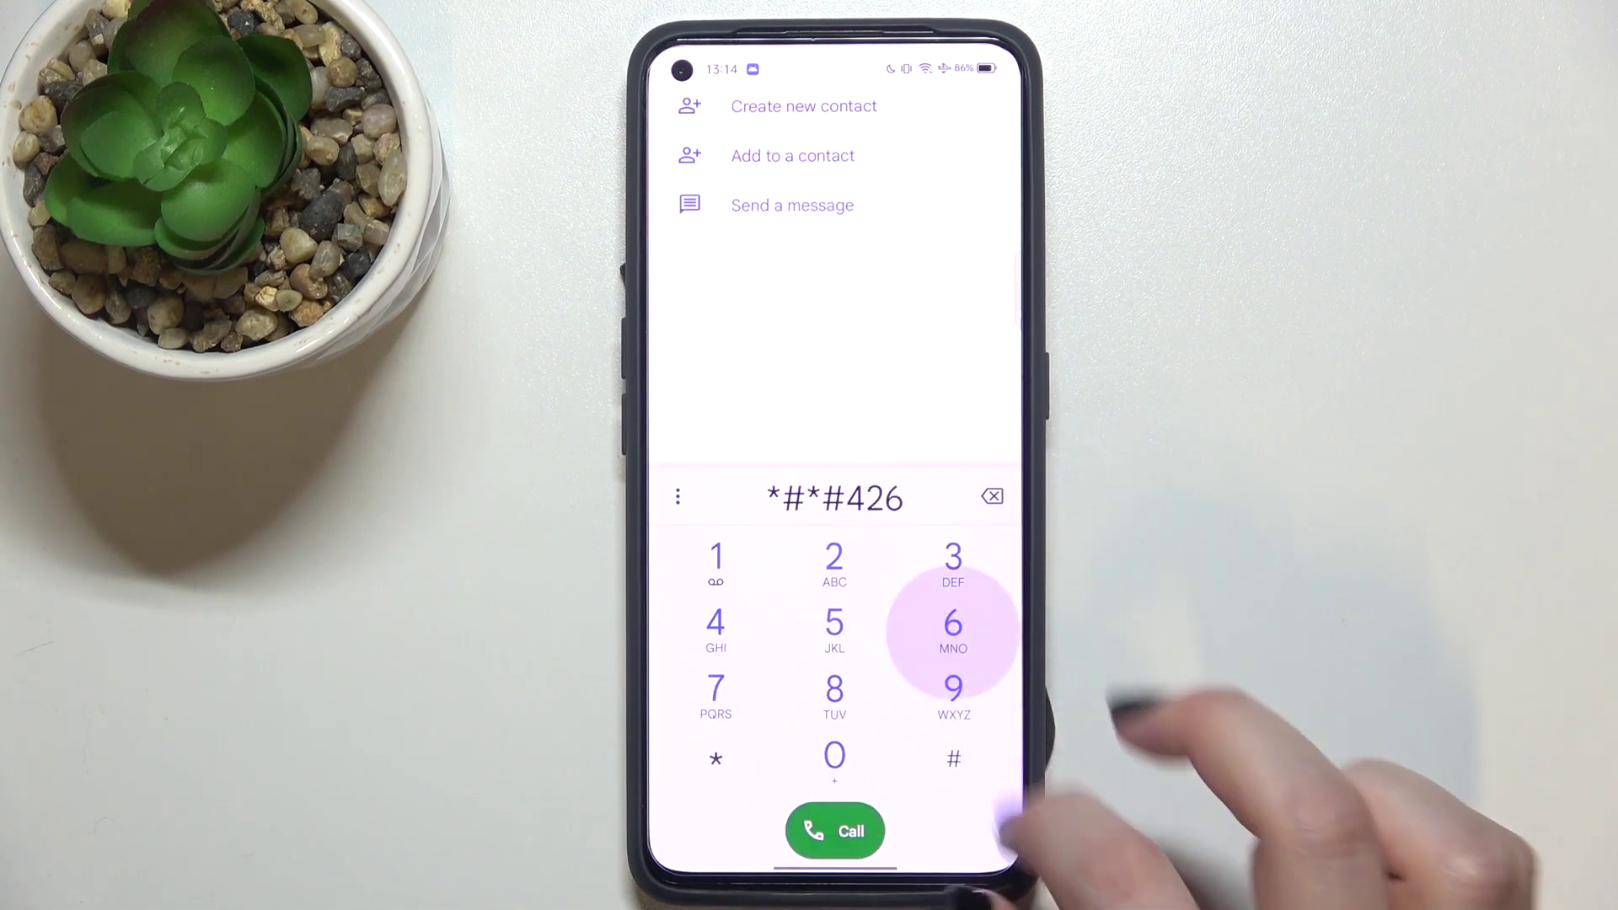
left_click(953, 757)
left_click(715, 757)
left_click(954, 758)
left_click(715, 758)
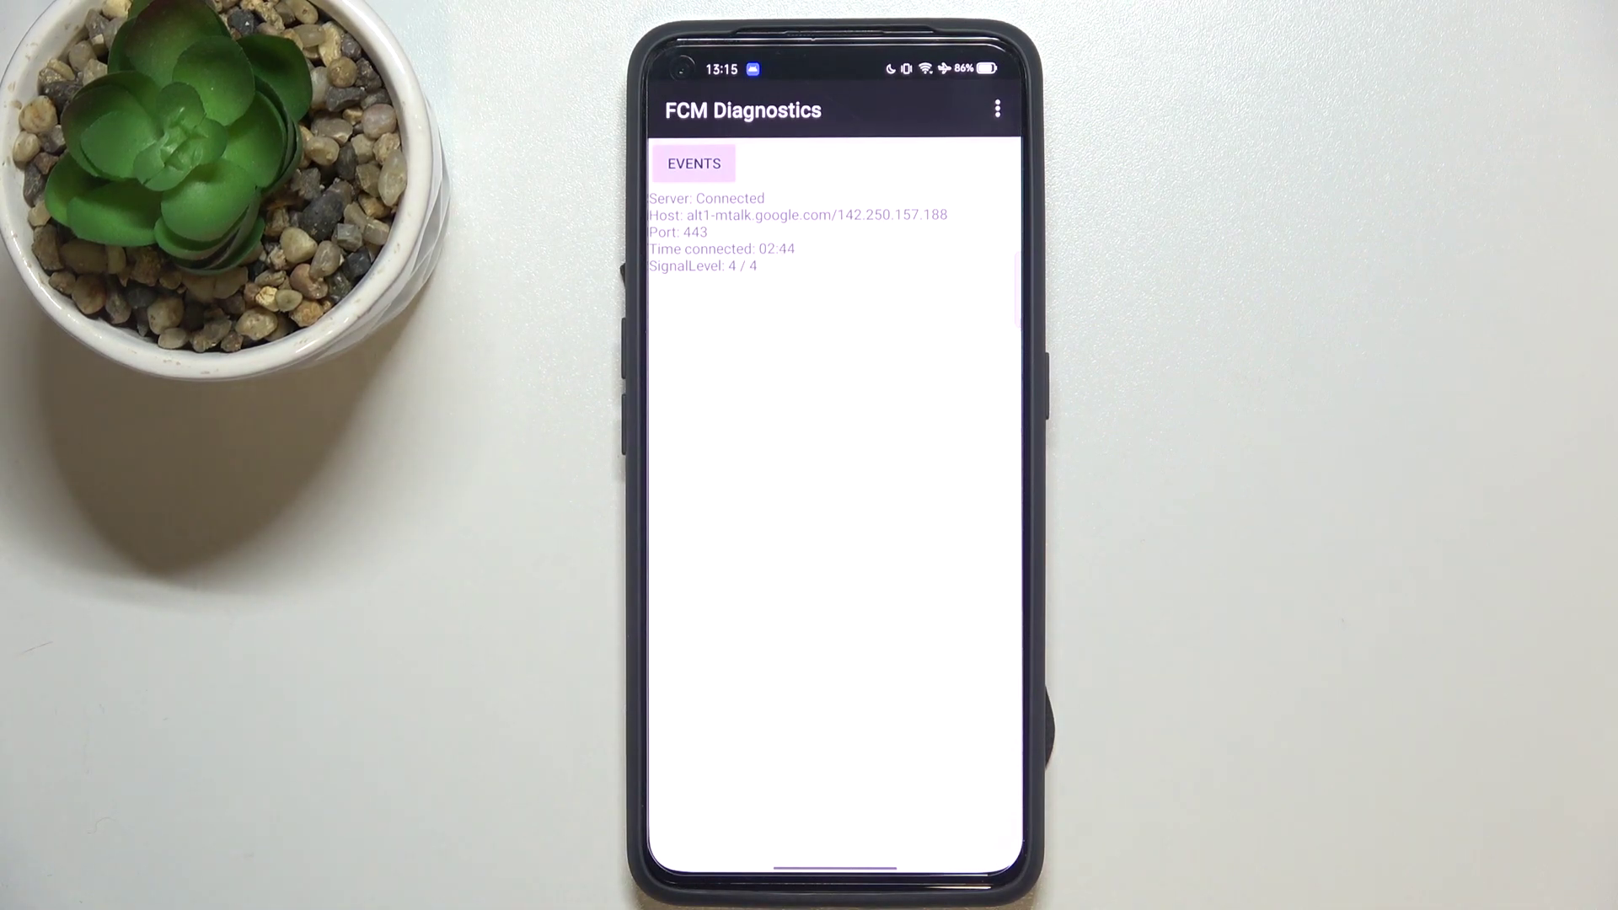
left_click(693, 164)
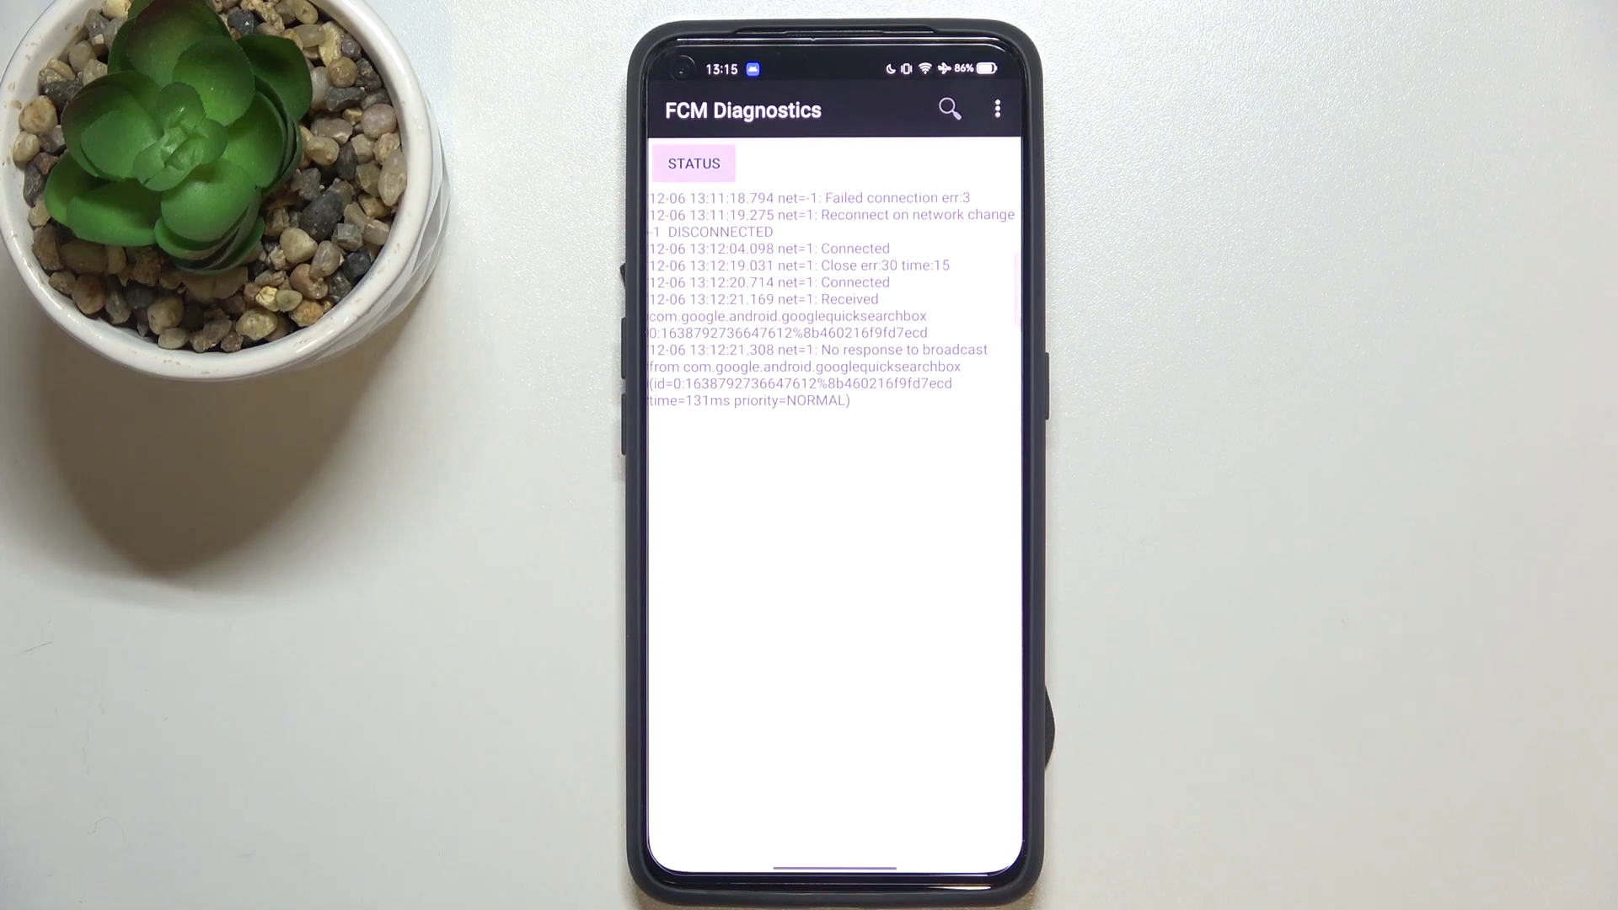
left_click(997, 110)
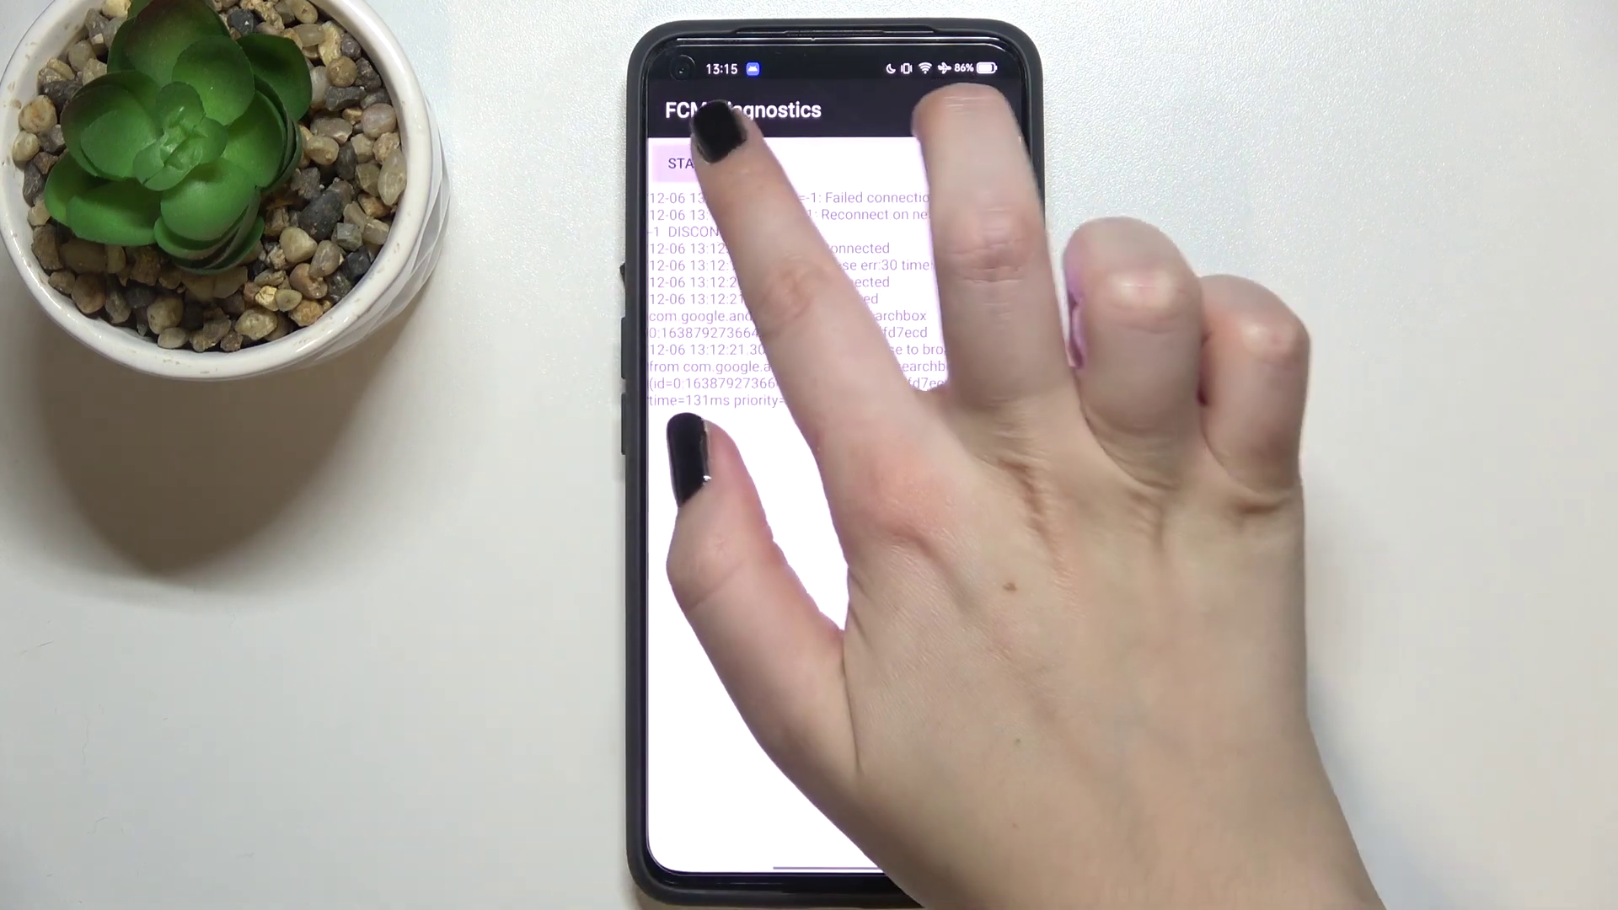
left_click(695, 164)
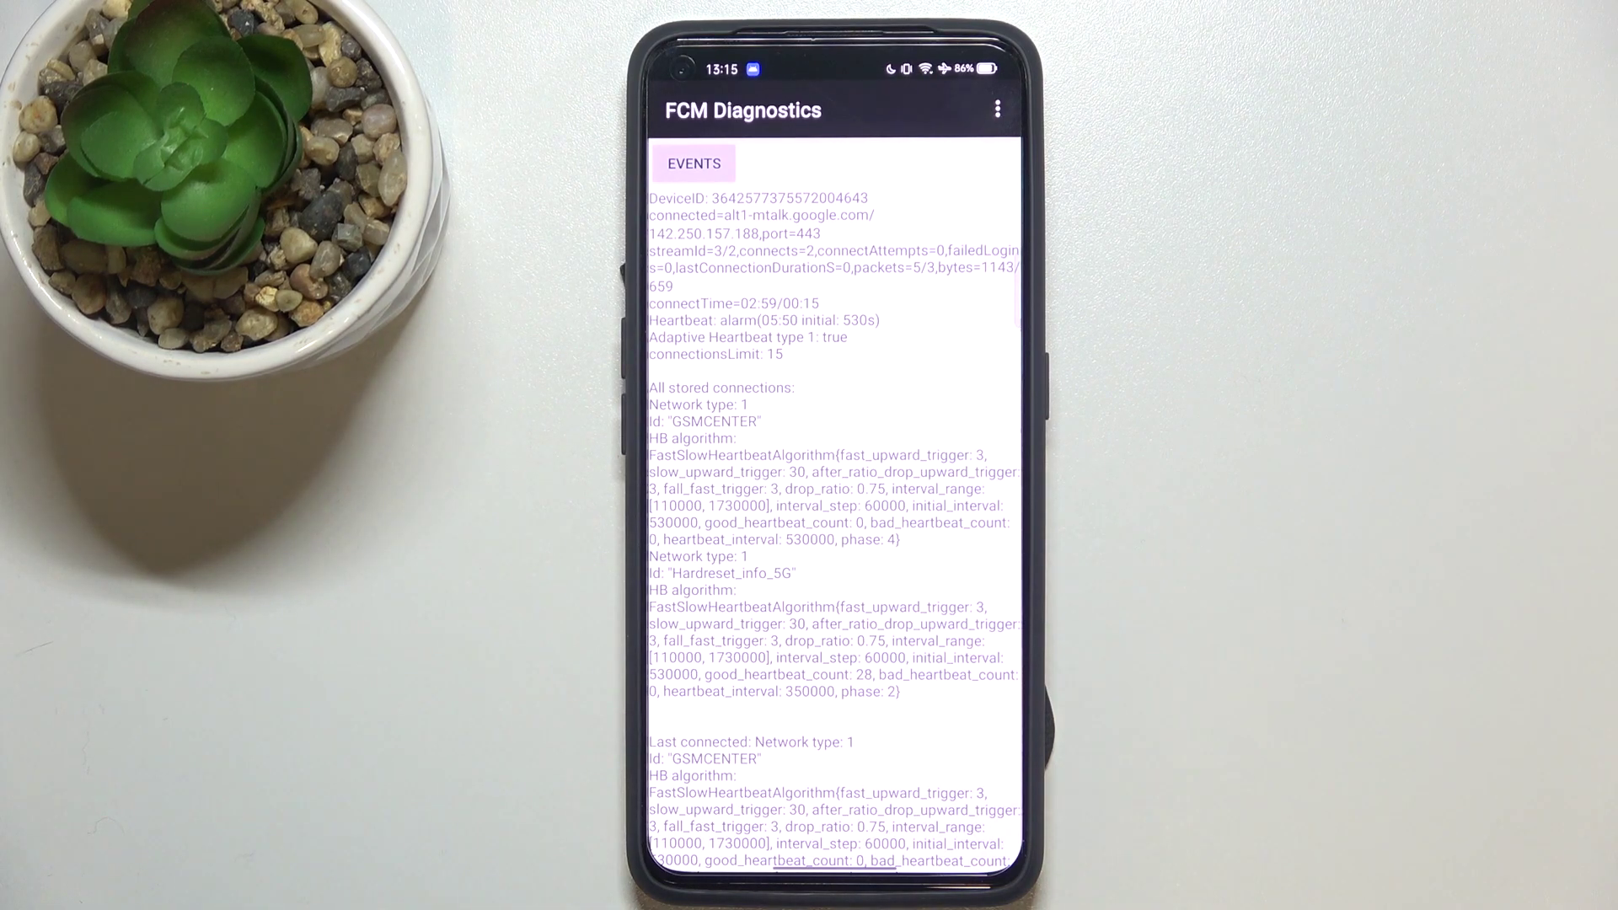
key("Escape")
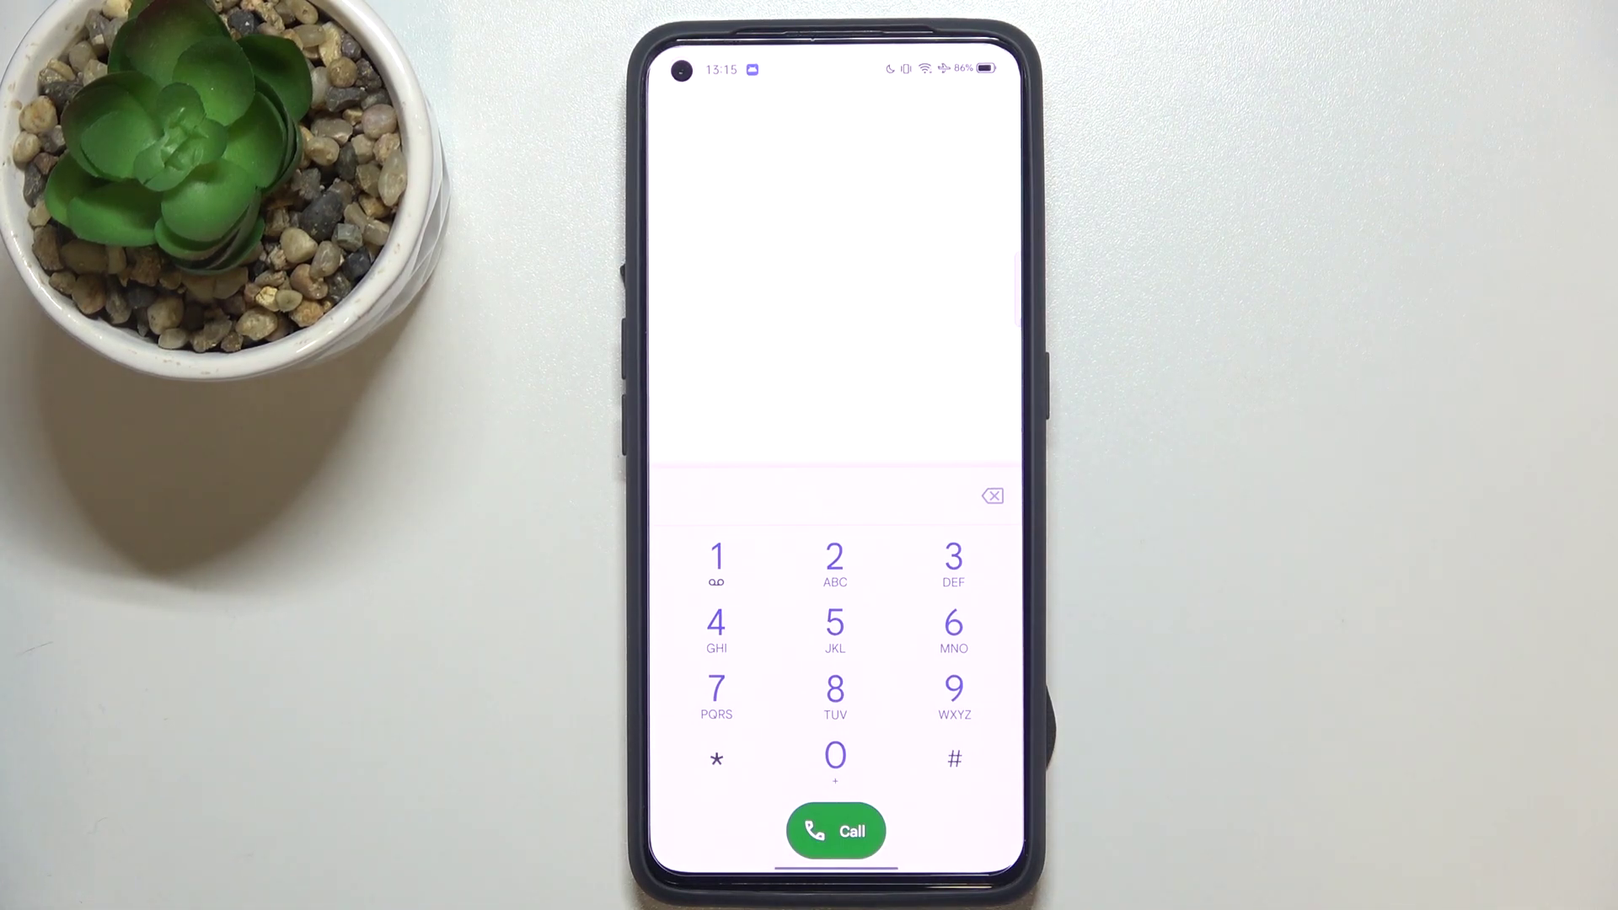
Dial the software version code, review the model, Android 11 and kernel details, then go back
left_click(717, 759)
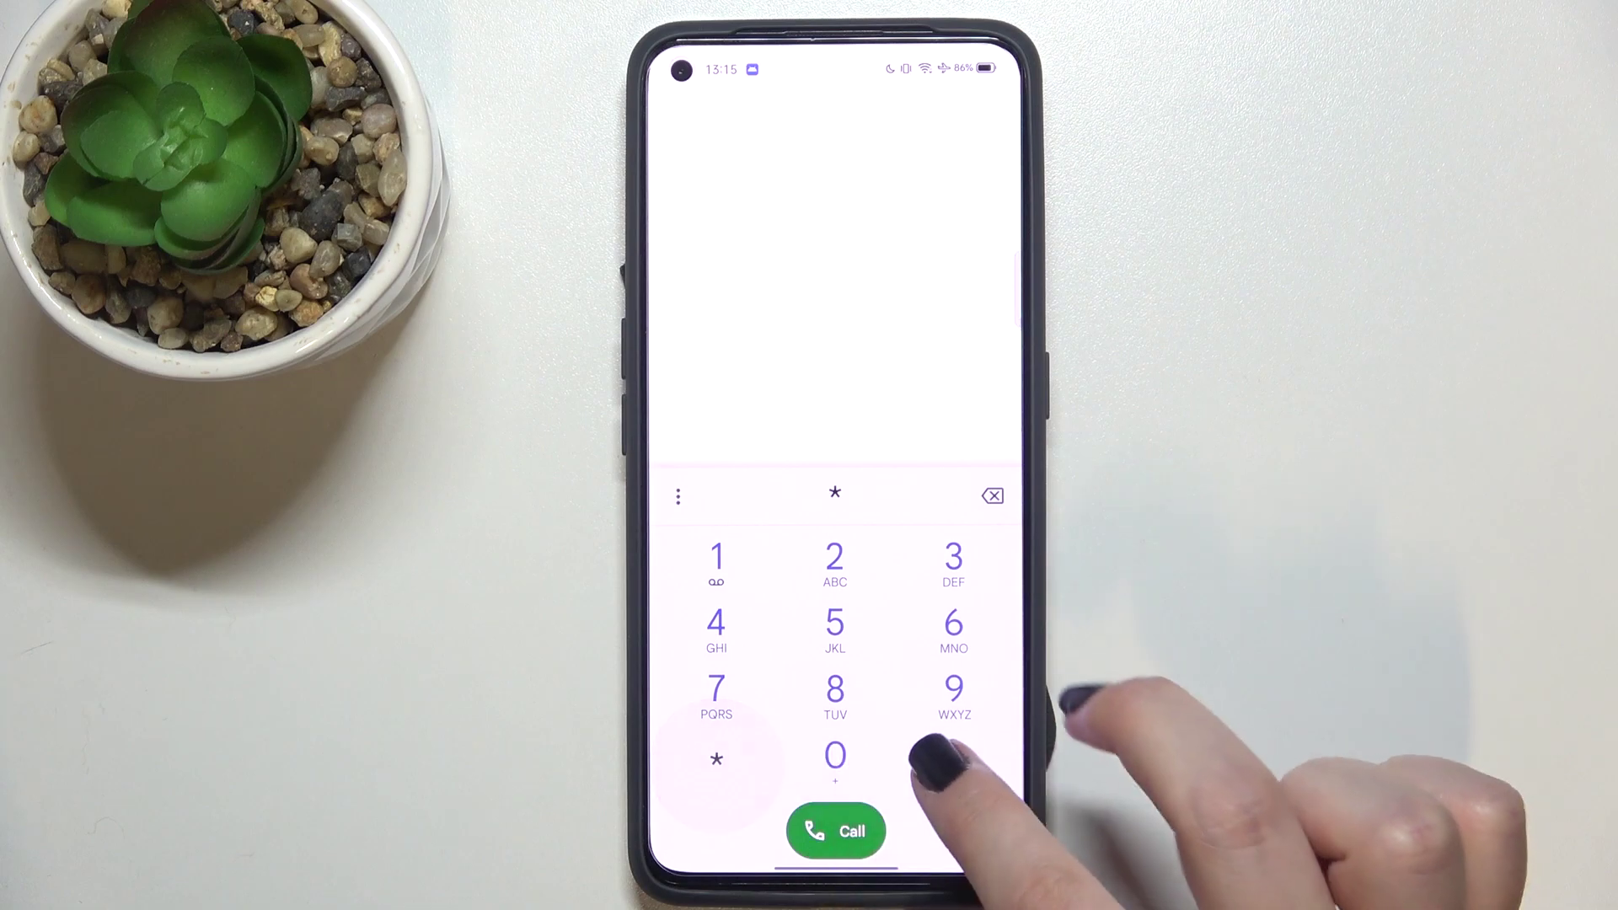
left_click(955, 759)
left_click(954, 623)
left_click(717, 689)
left_click(716, 689)
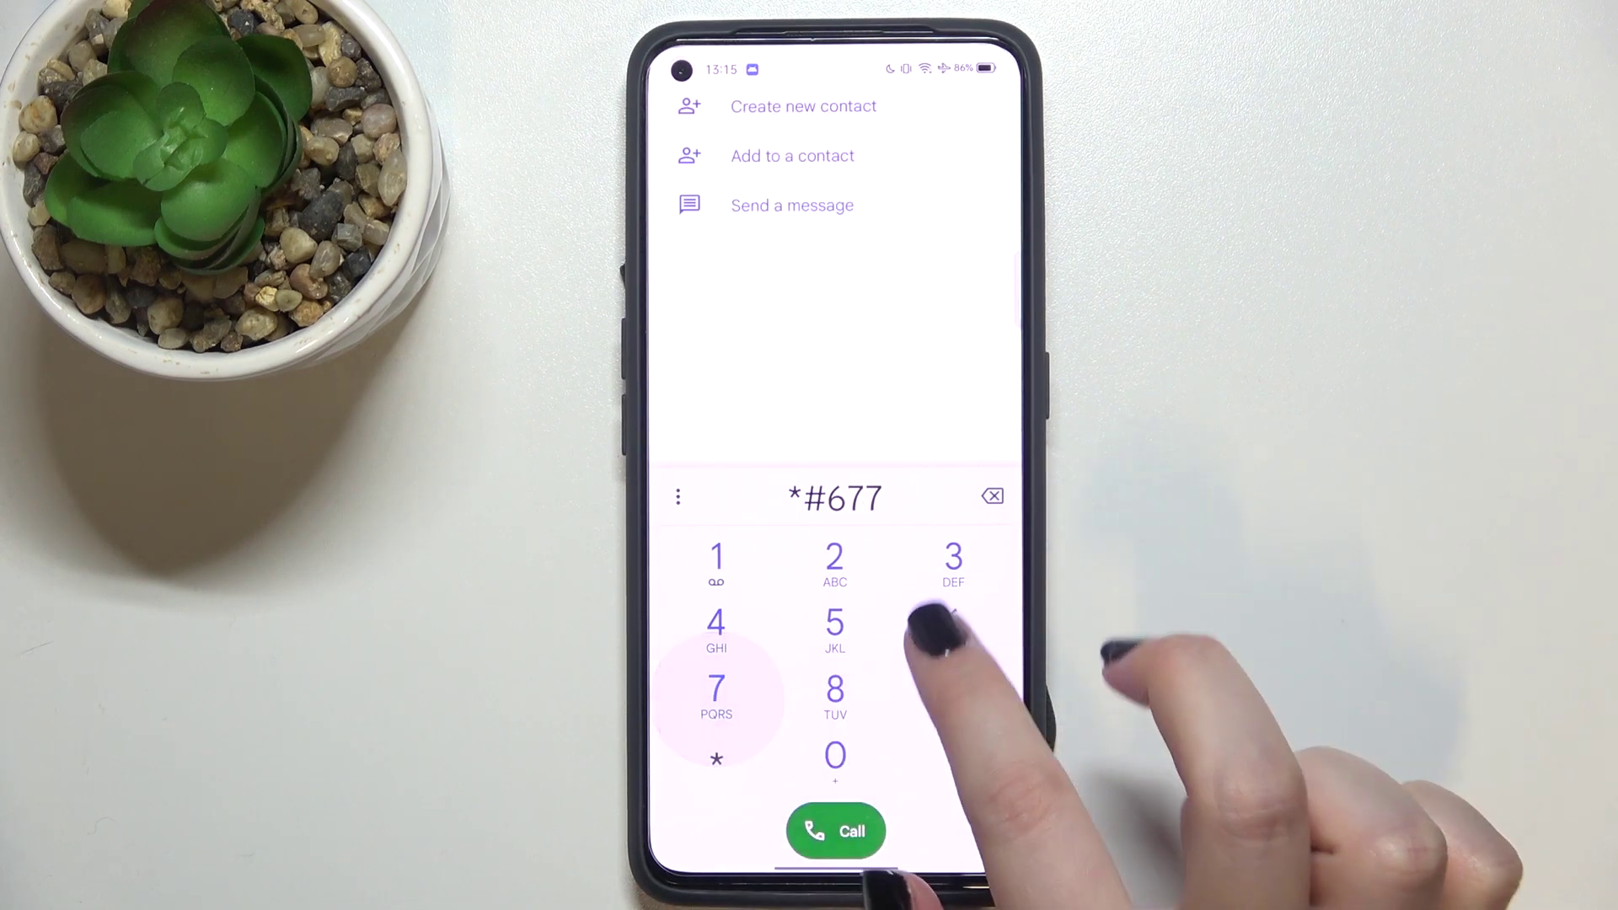
left_click(953, 624)
left_click(954, 758)
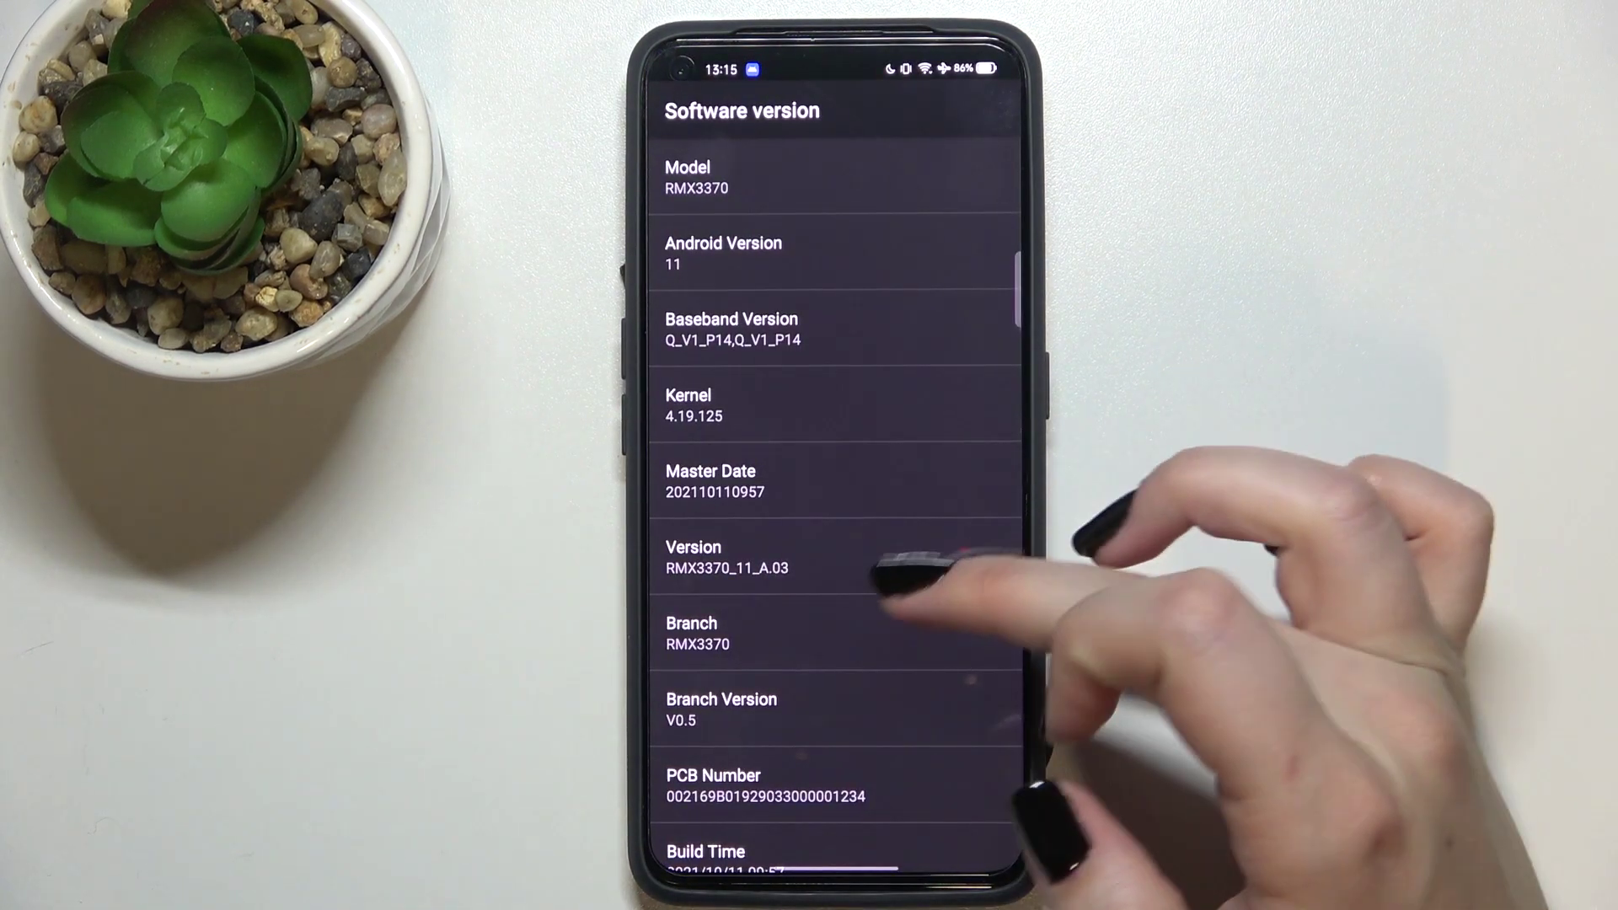
scroll(835, 633, "down", 4)
scroll(834, 569, "down", 2)
scroll(834, 506, "up", 6)
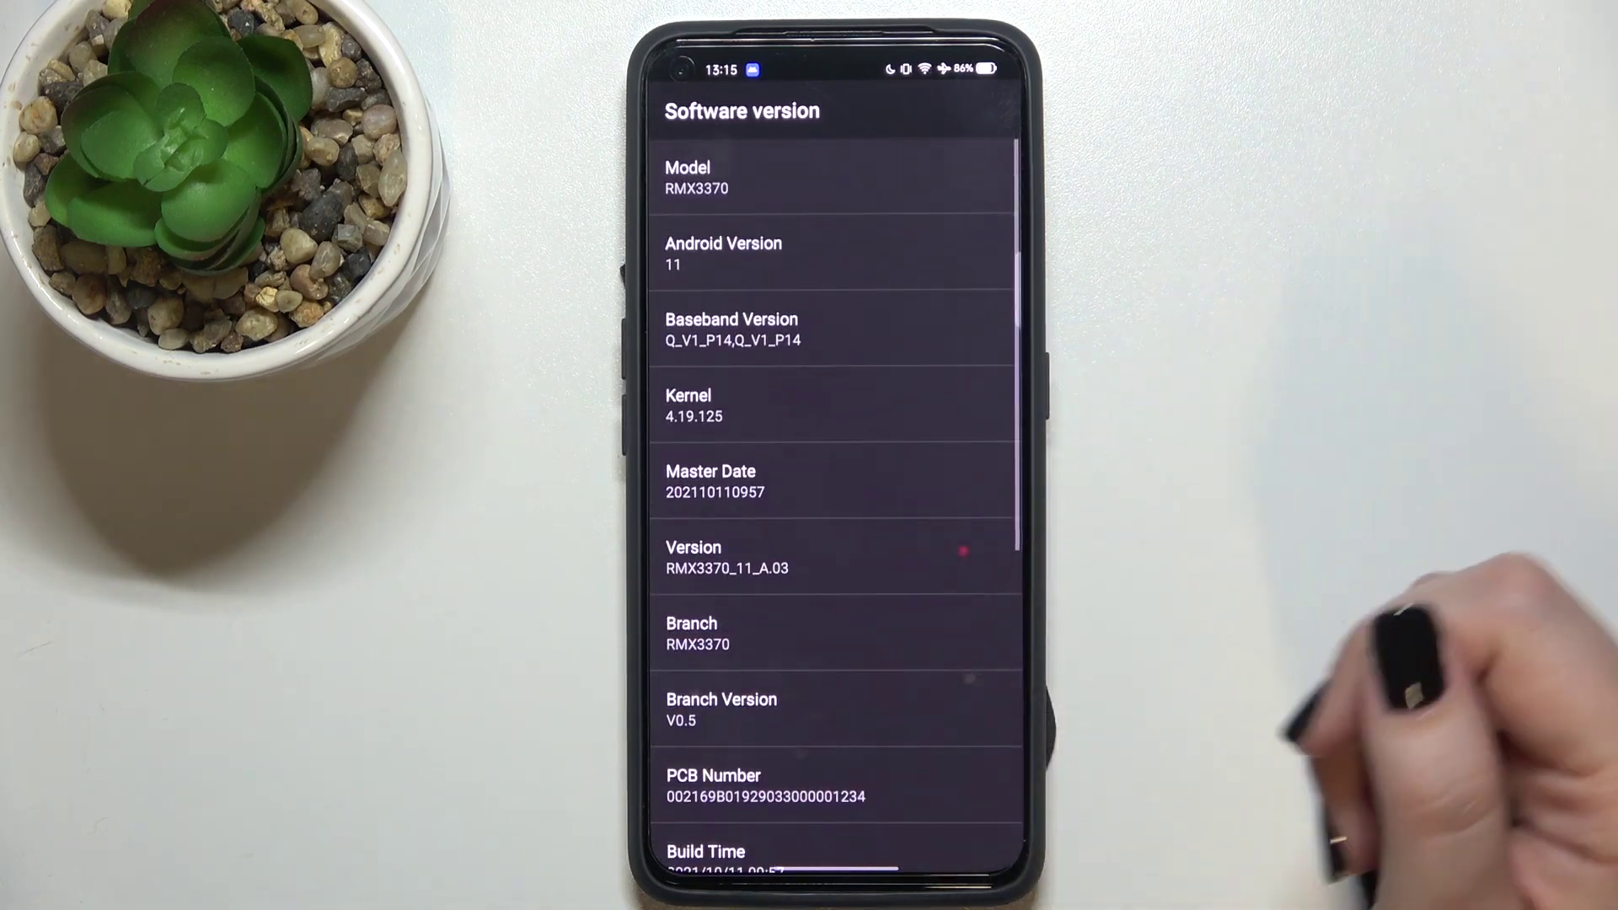
scroll(834, 570, "down", 5)
scroll(835, 632, "down", 4)
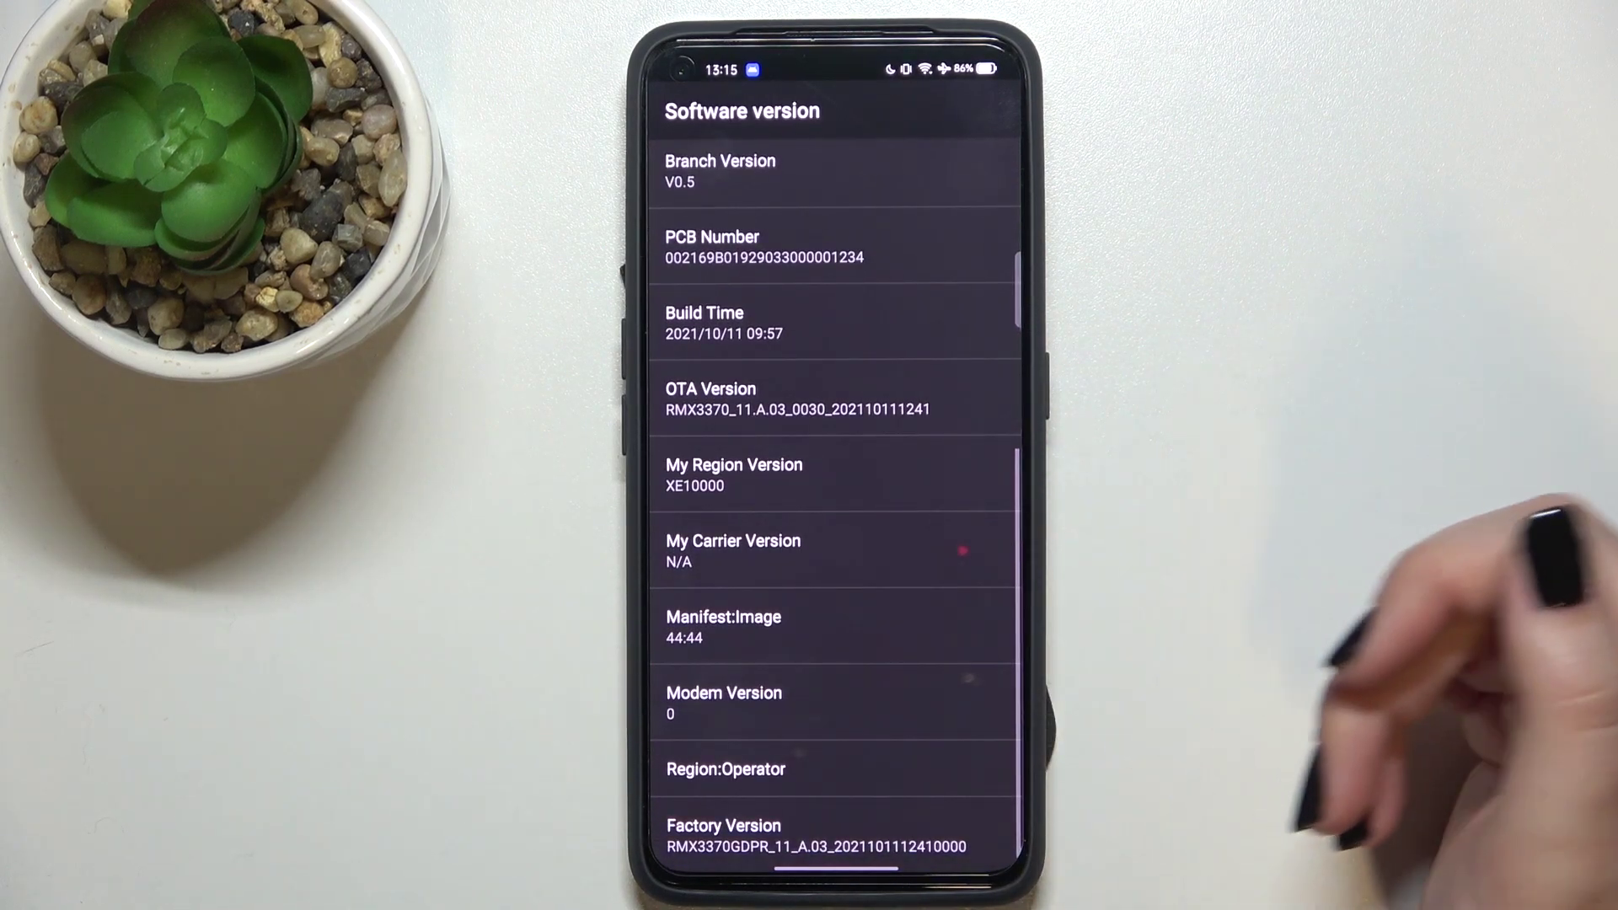
key("Escape")
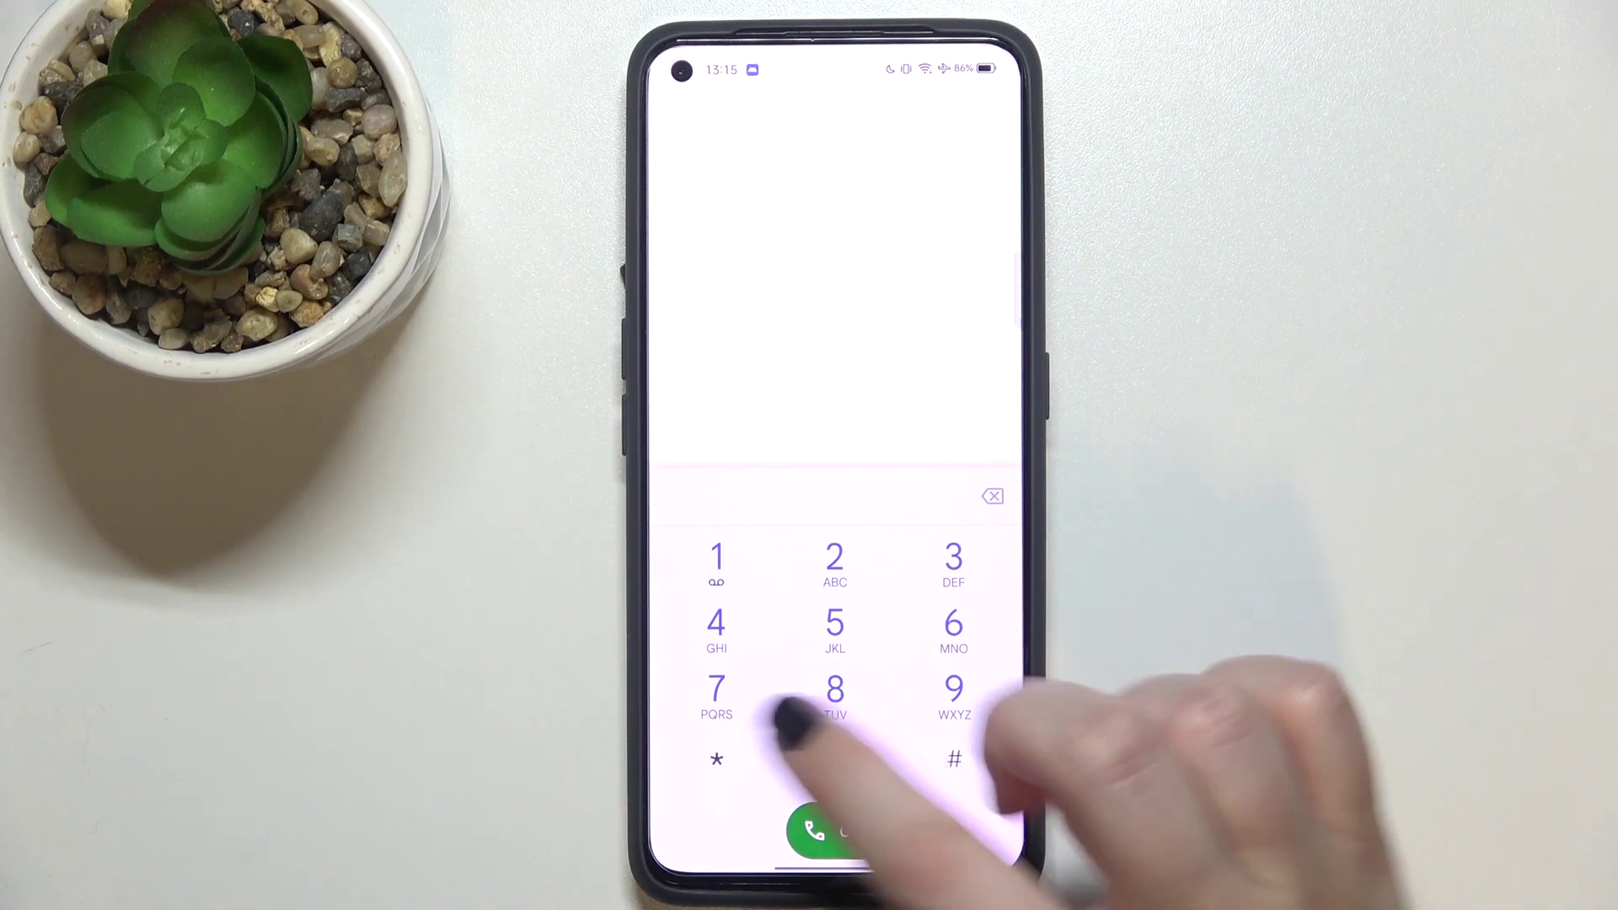
left_click(717, 758)
left_click(953, 756)
left_click(834, 688)
left_click(834, 690)
left_click(835, 689)
left_click(953, 757)
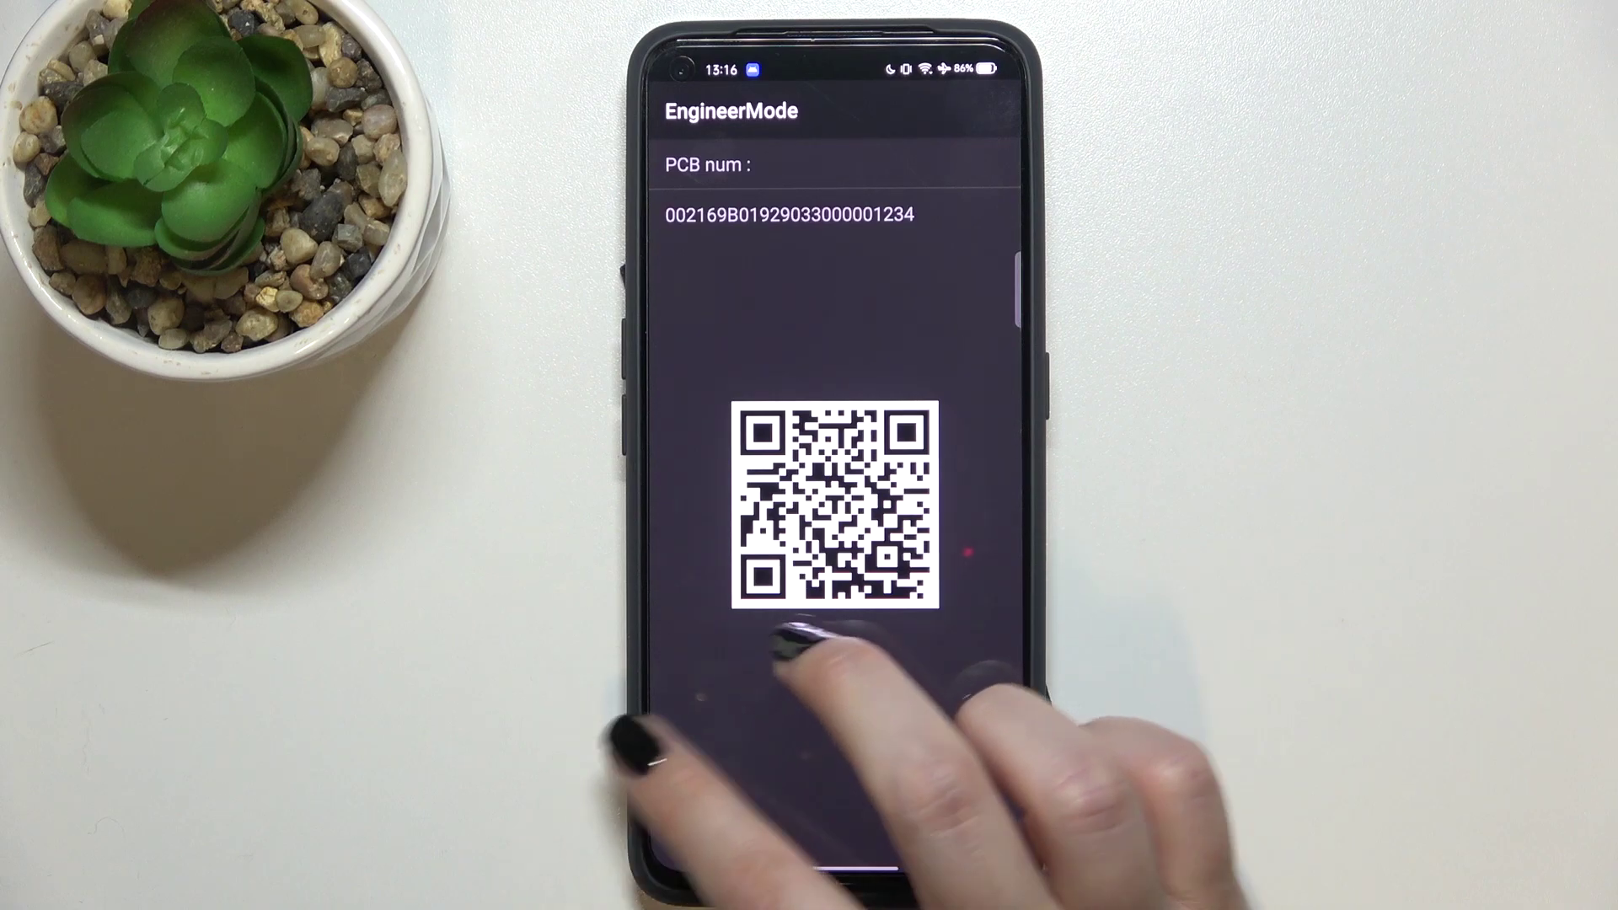
left_click_drag(670, 708, 834, 709)
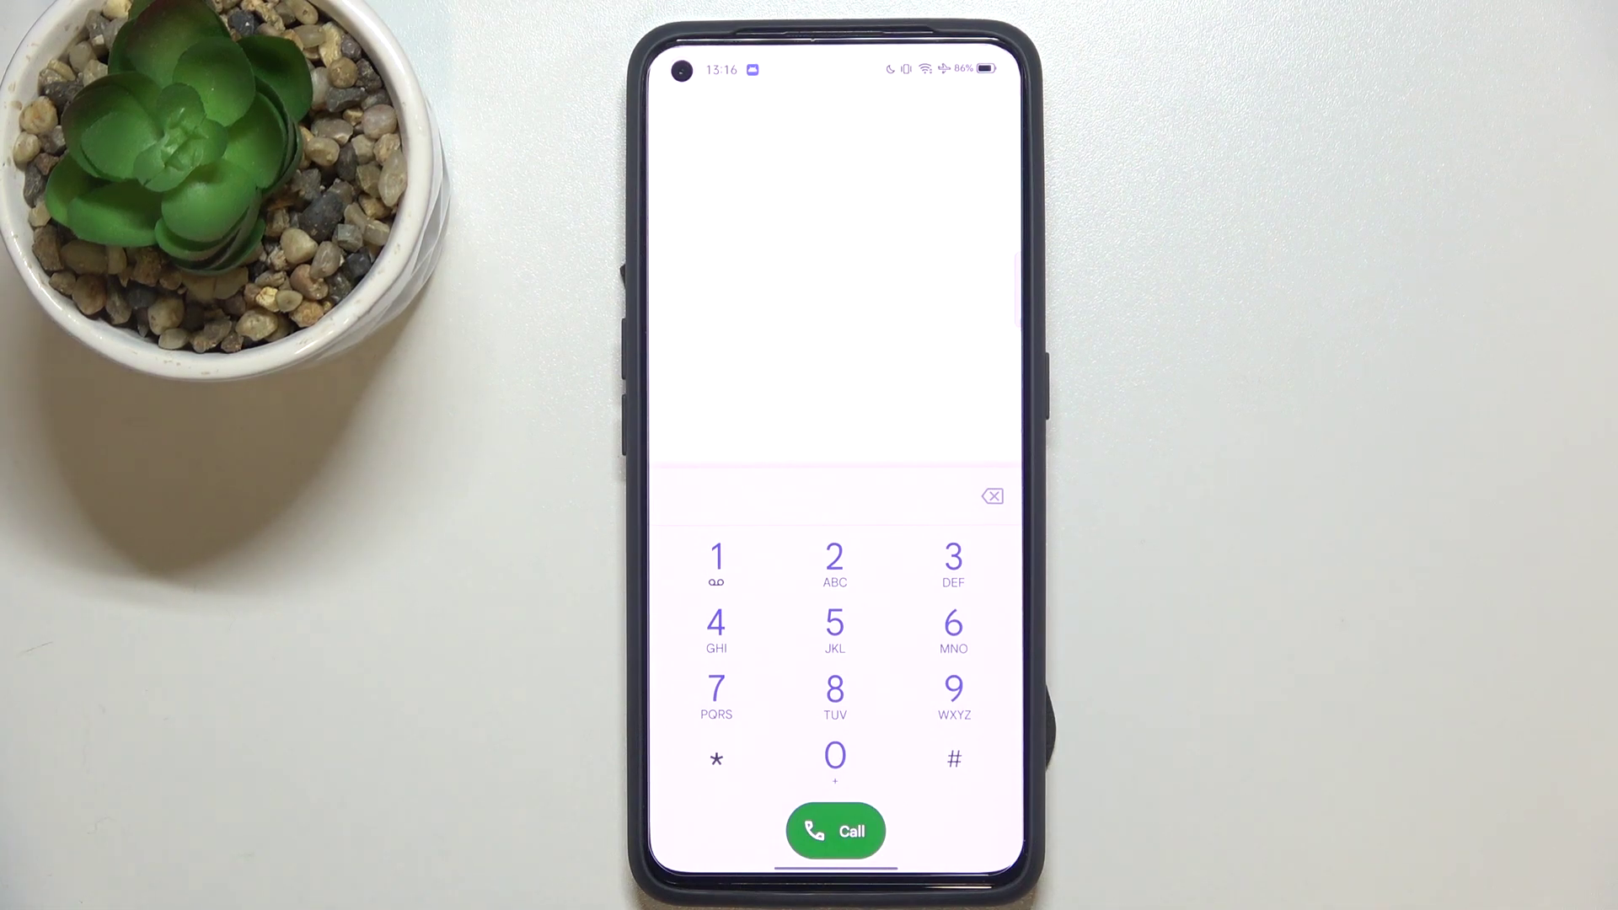
left_click(717, 758)
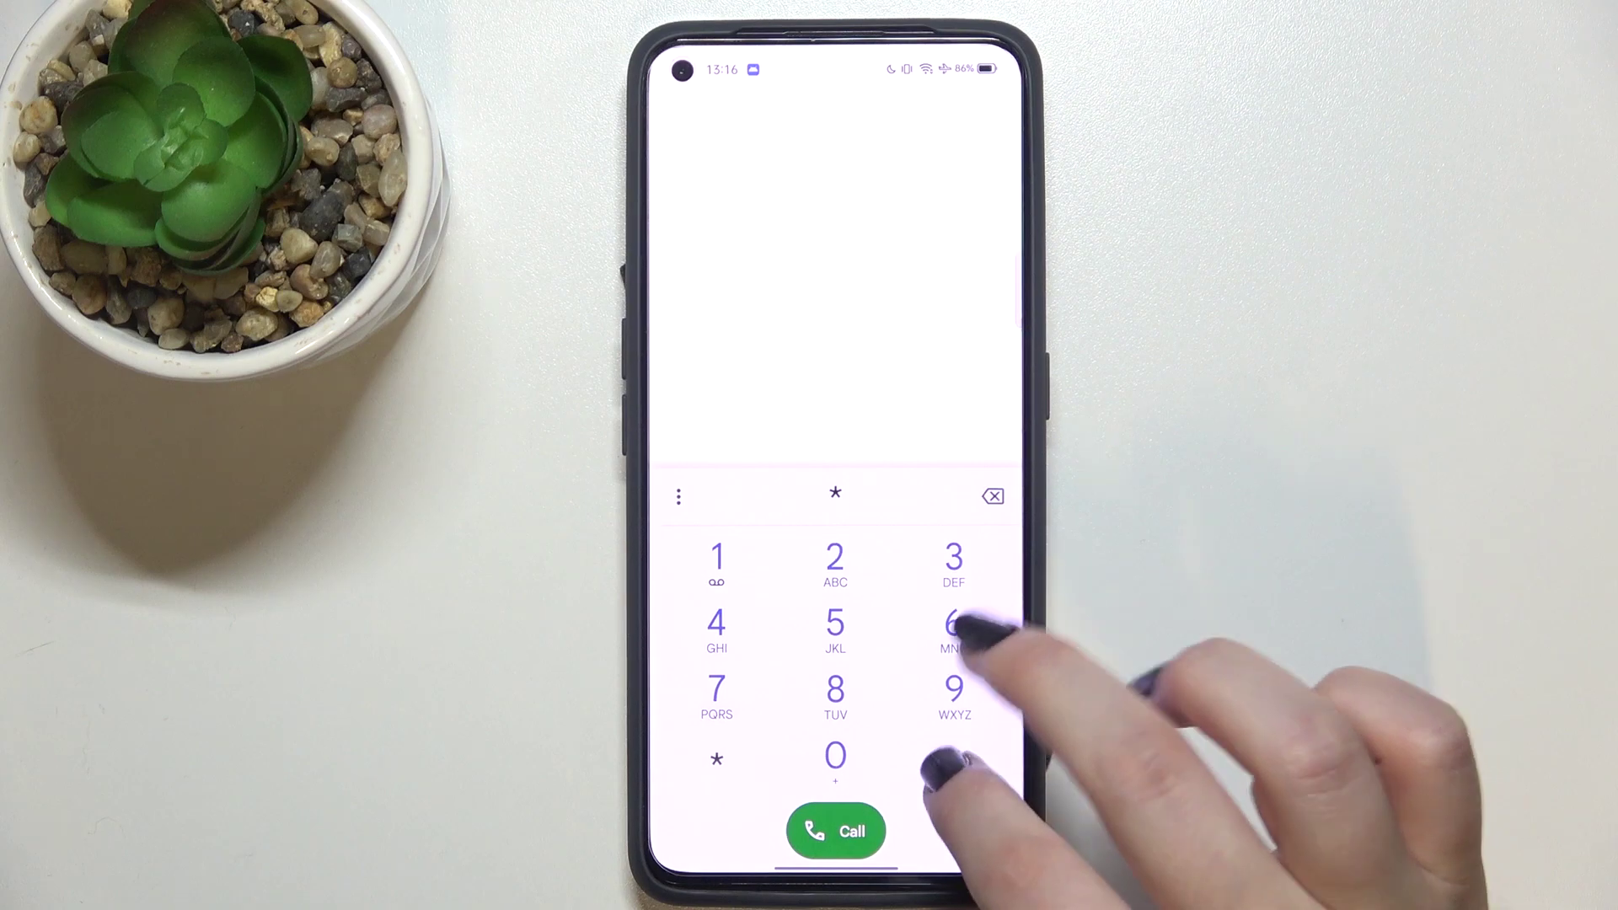
left_click(953, 760)
left_click(717, 557)
left_click(834, 557)
left_click(953, 558)
left_click(717, 623)
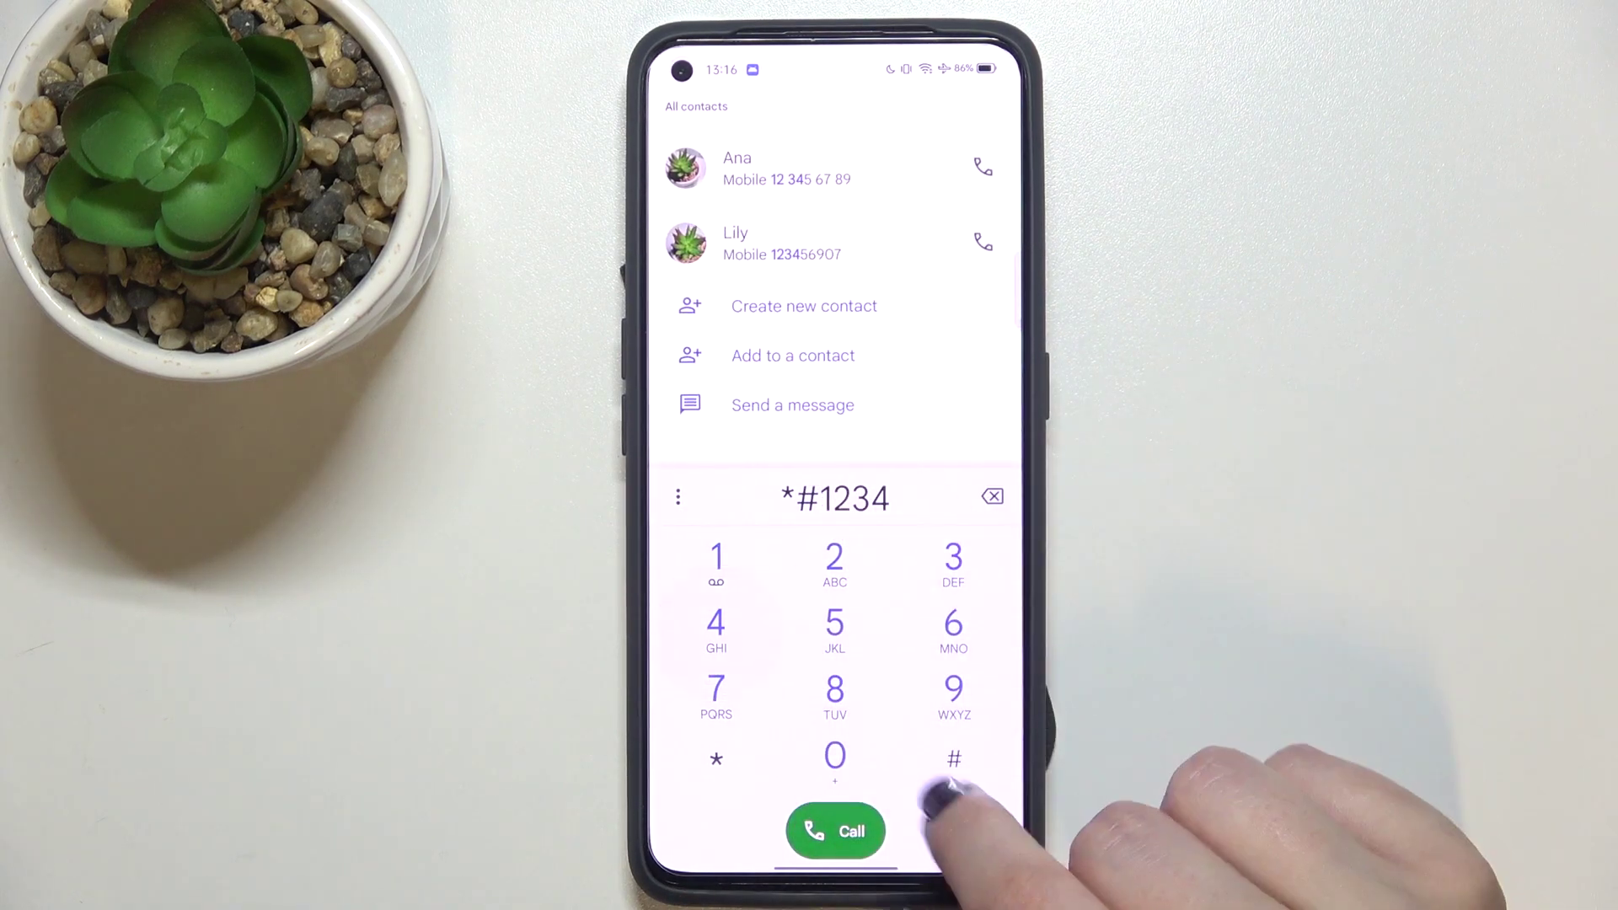
left_click(953, 760)
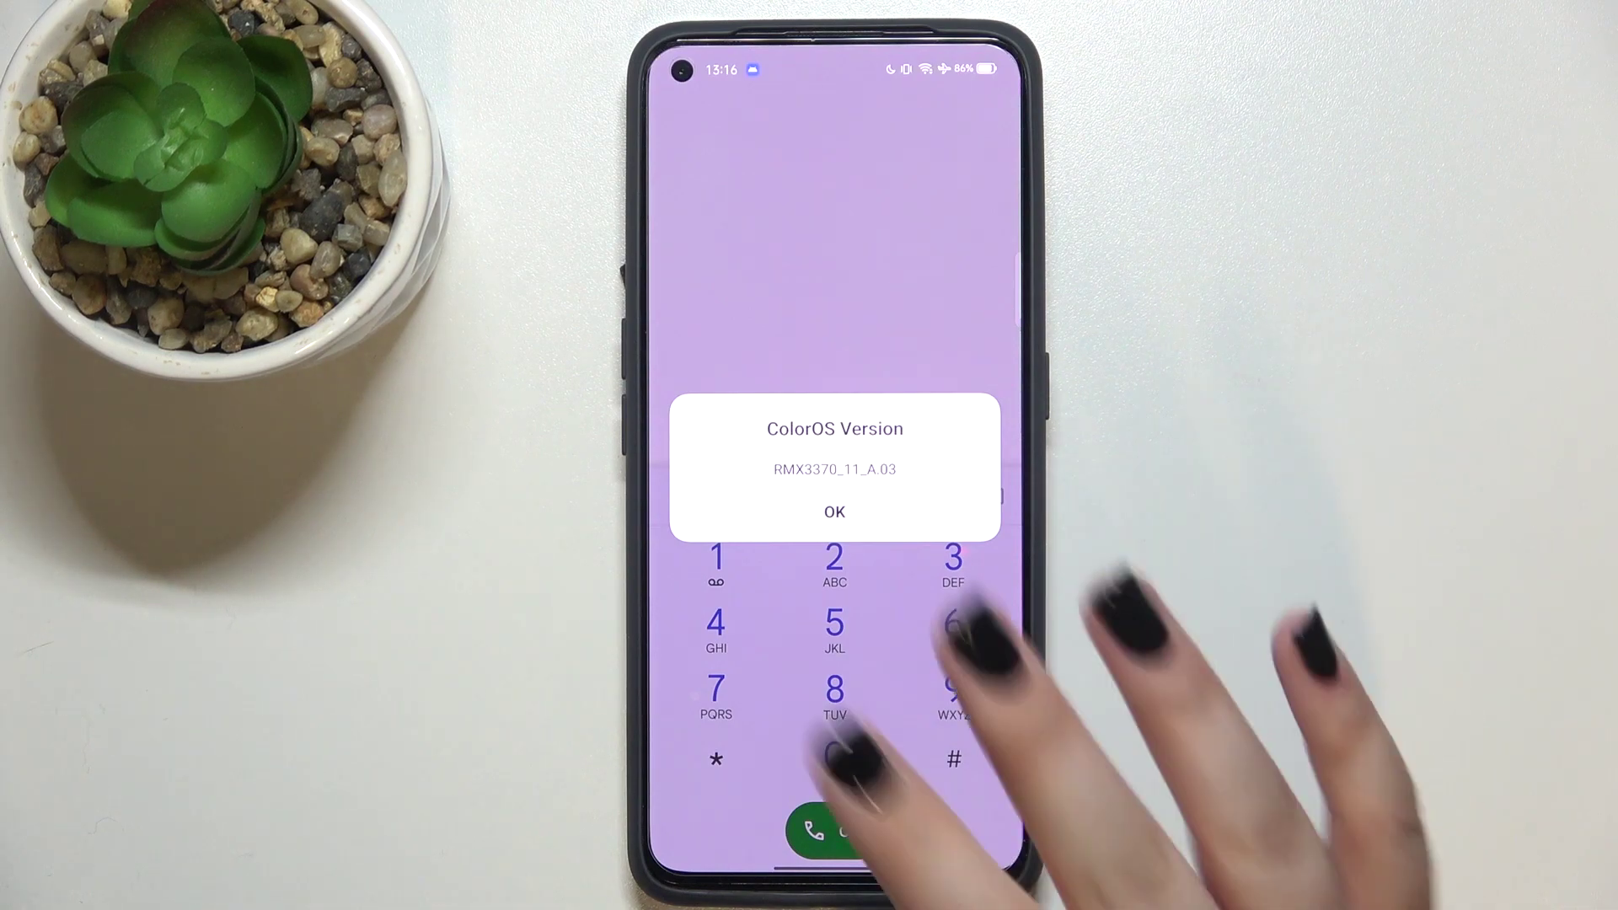
left_click(834, 512)
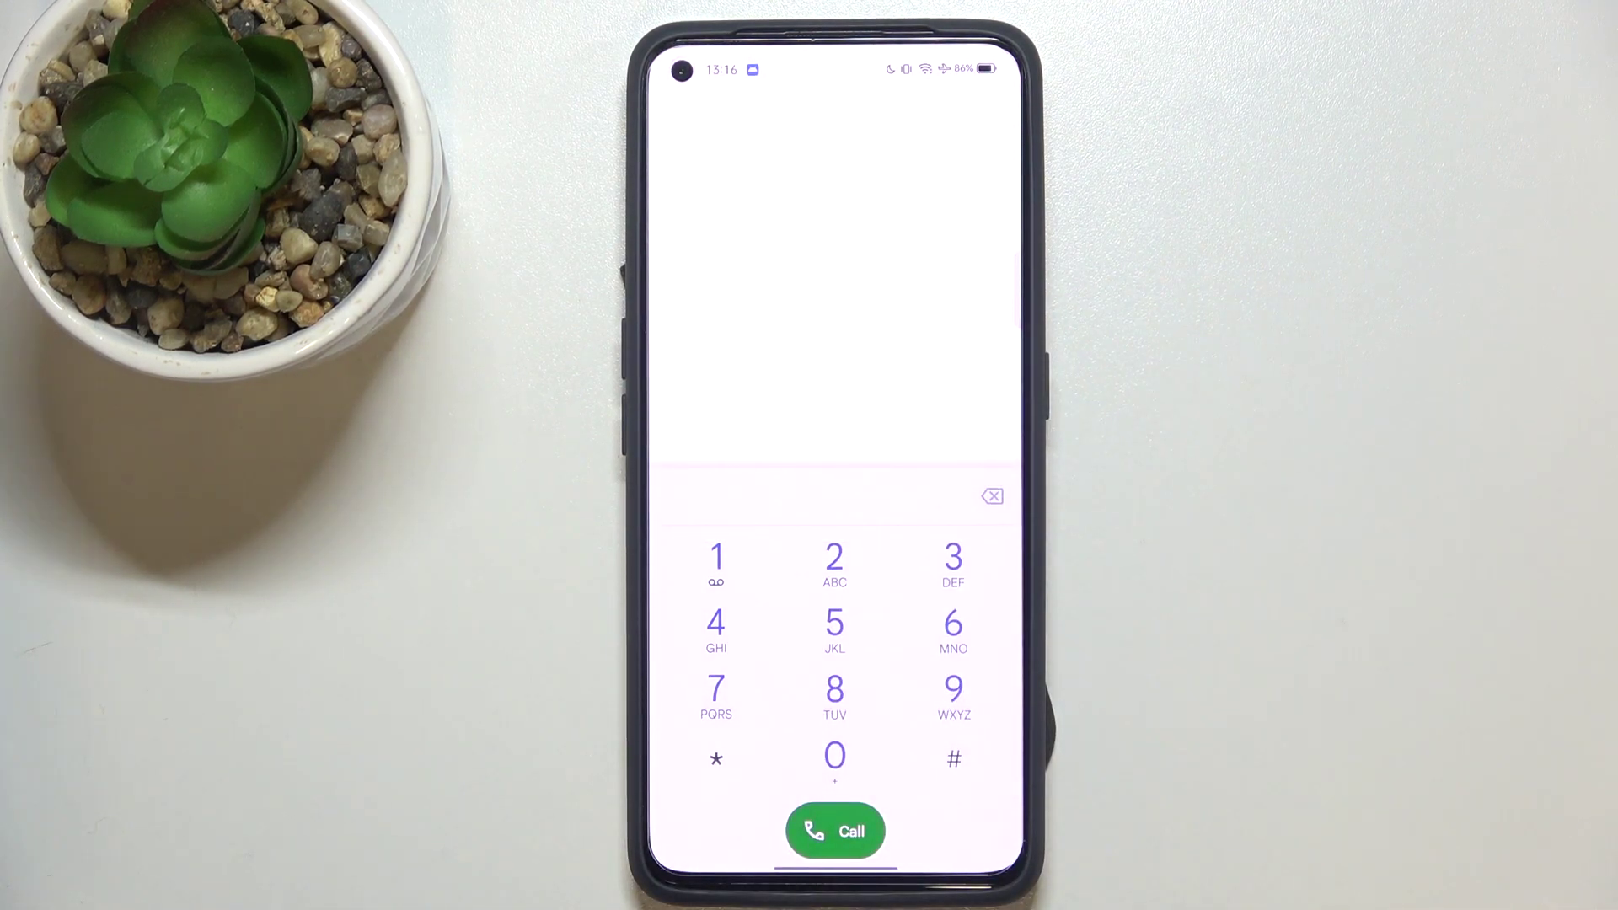
Dial *#800# to launch Feedback and agree to its usage statement
left_click(716, 758)
left_click(954, 759)
left_click(834, 689)
left_click(834, 758)
left_click(834, 759)
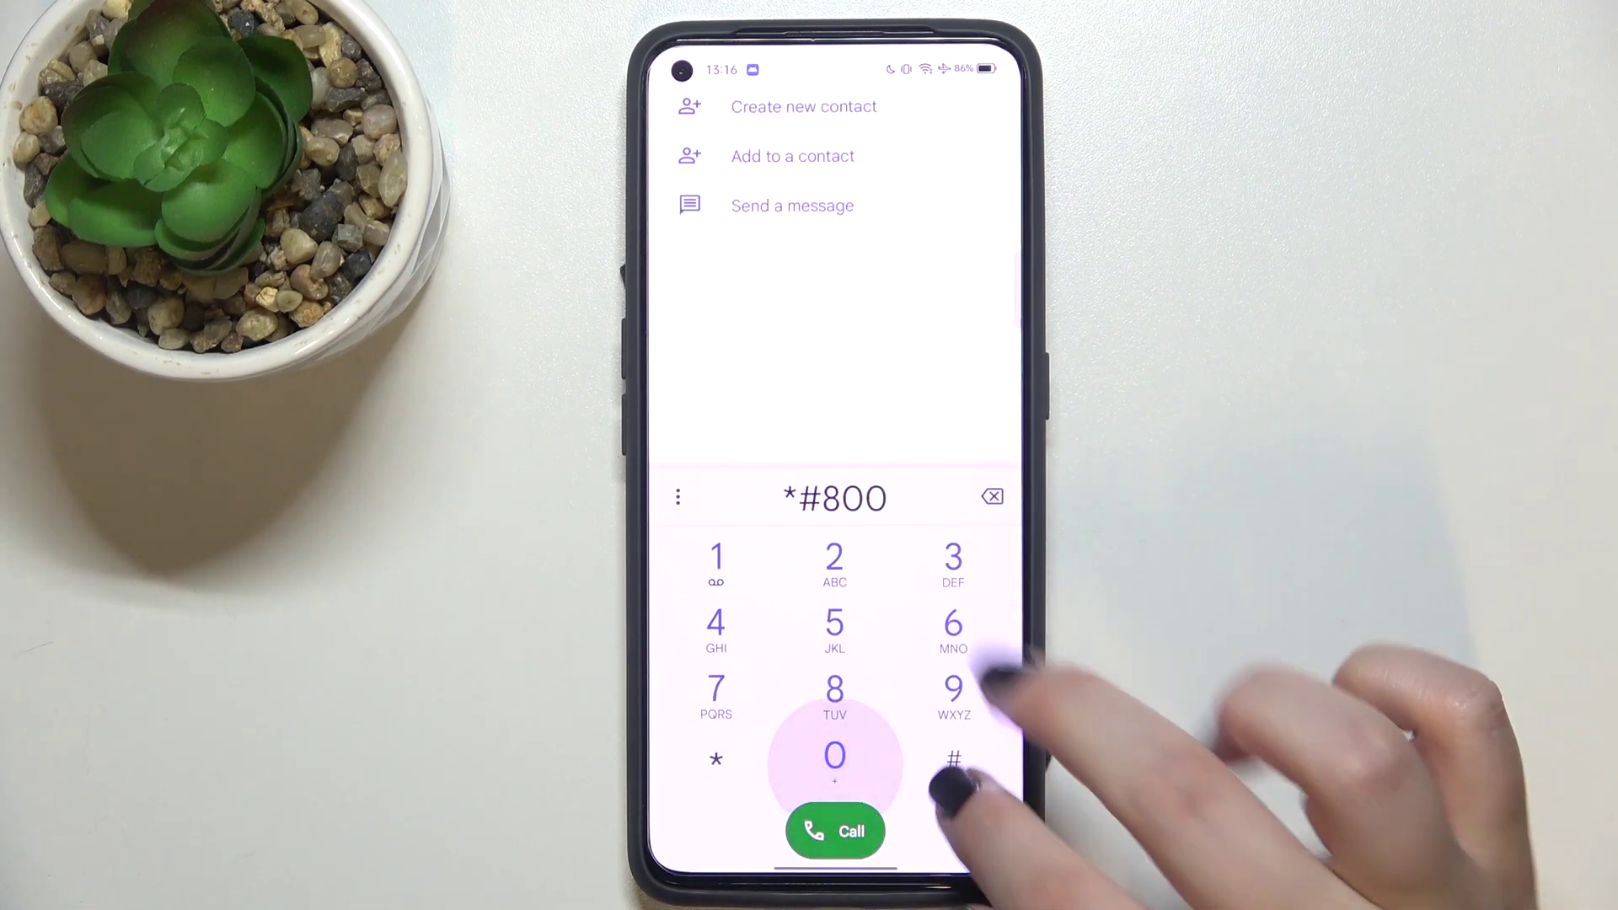
left_click(918, 680)
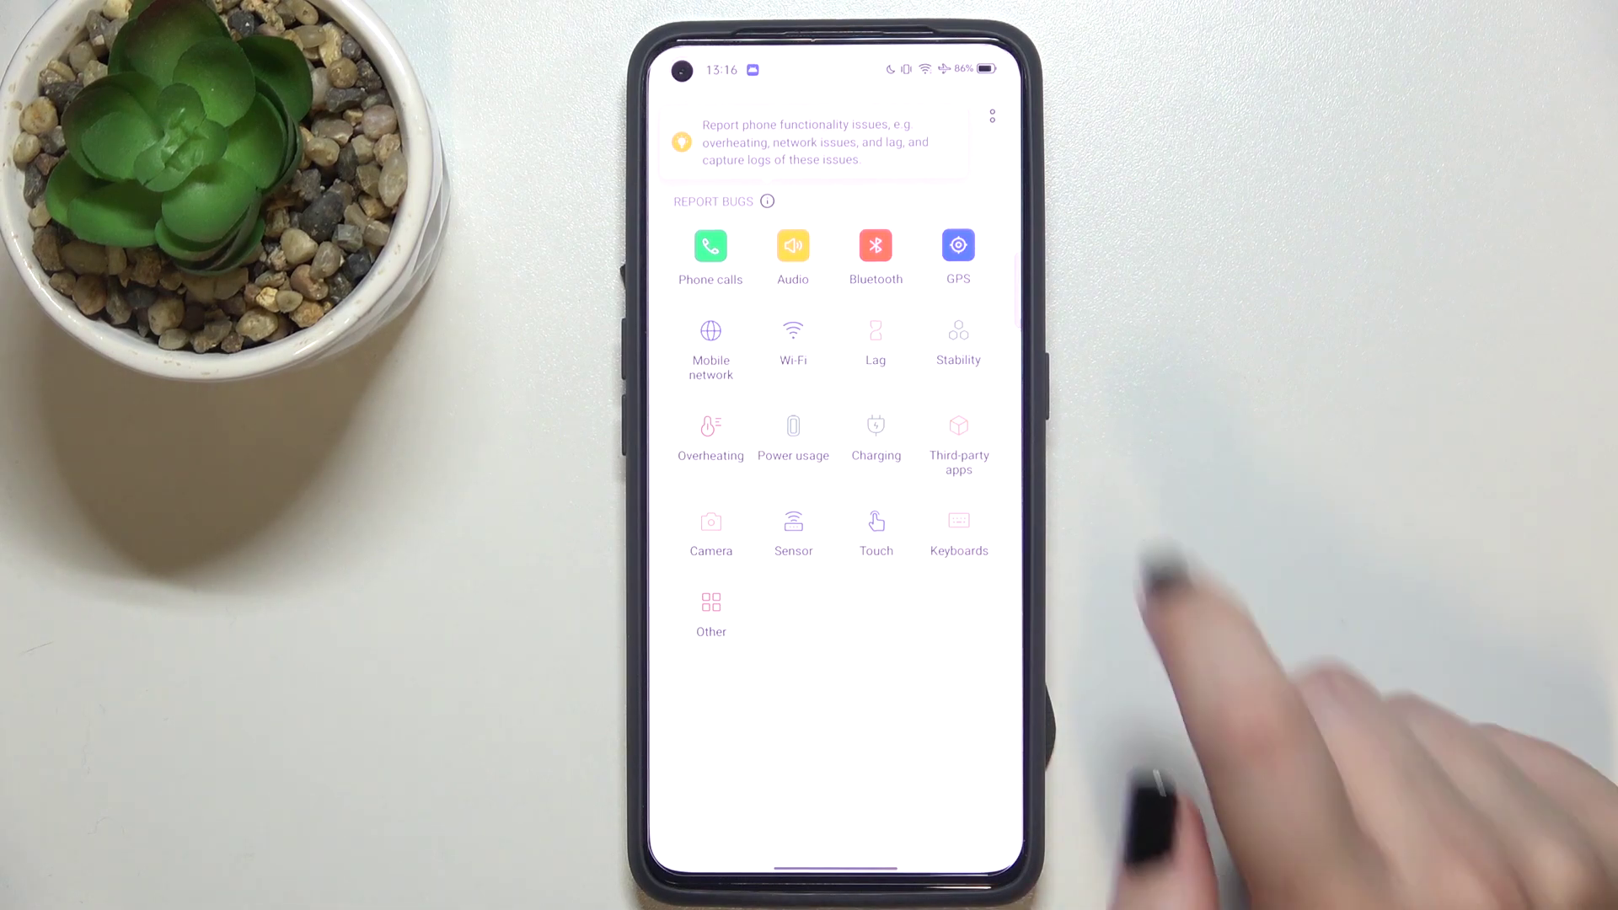
left_click_drag(885, 544, 885, 594)
Capture a Touch log with screen recording always allowed, reproducing the issue for about 20 seconds
left_click(877, 531)
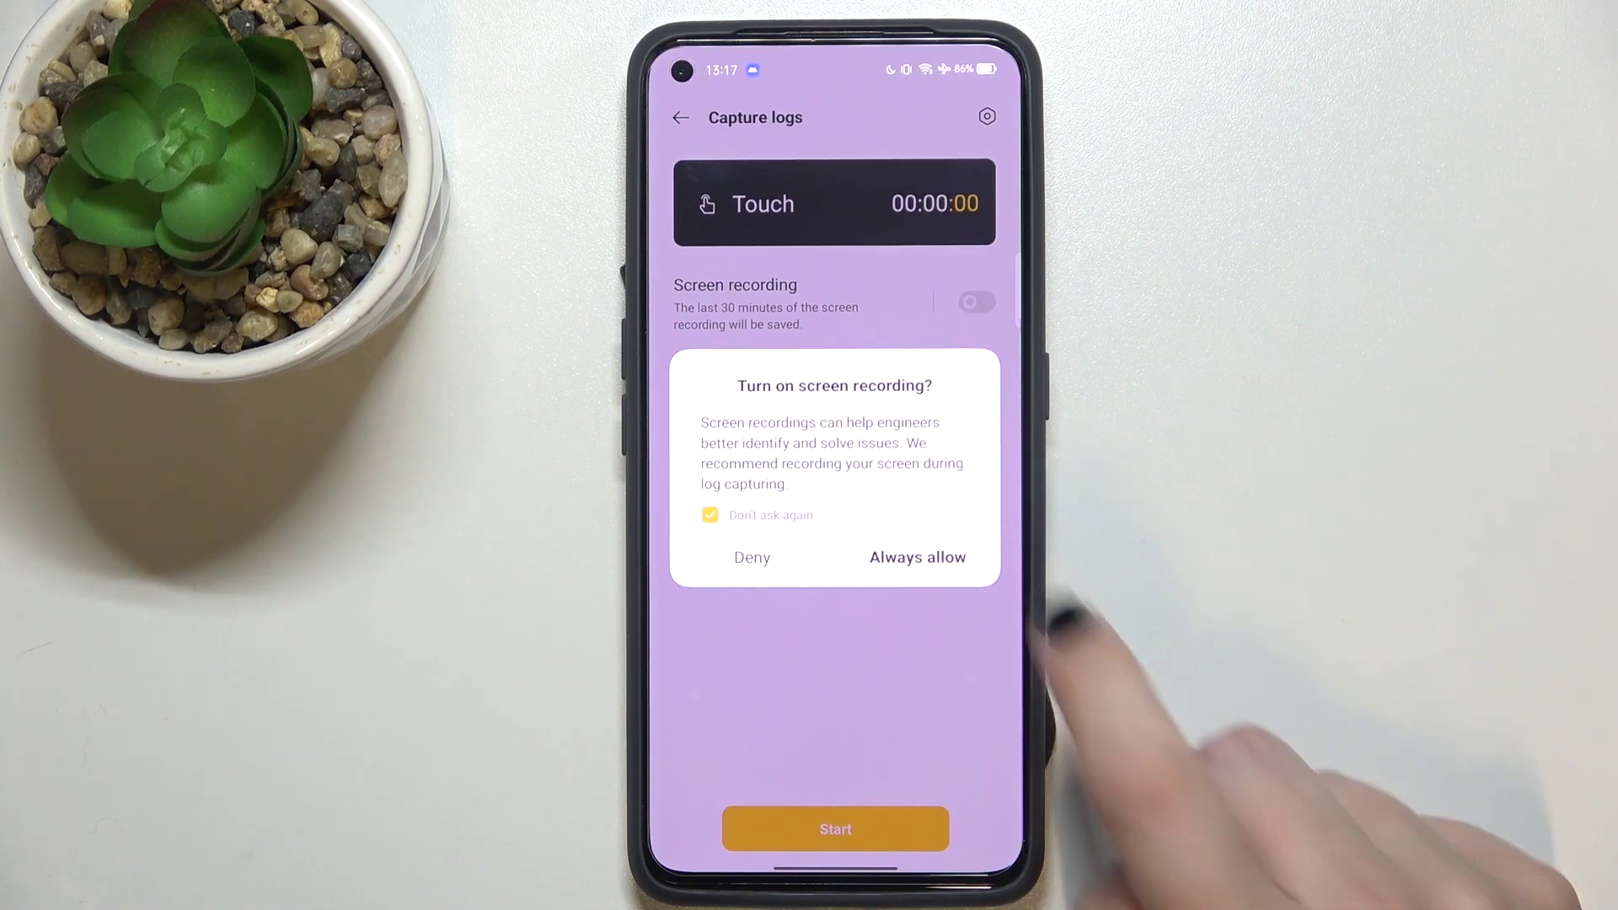
left_click(917, 556)
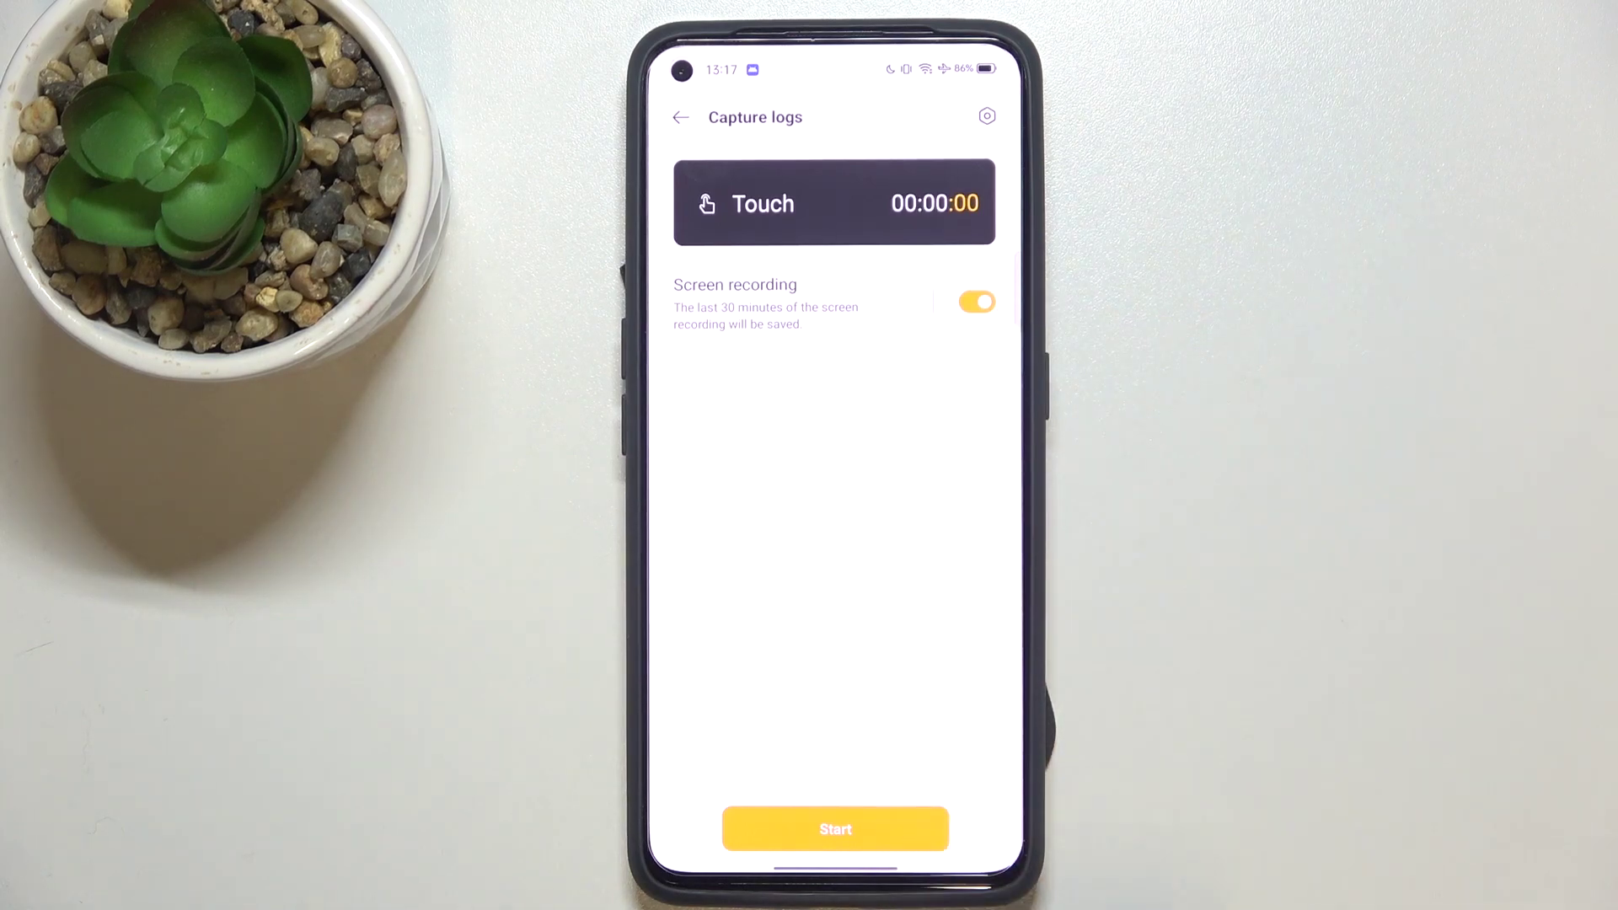
left_click(835, 828)
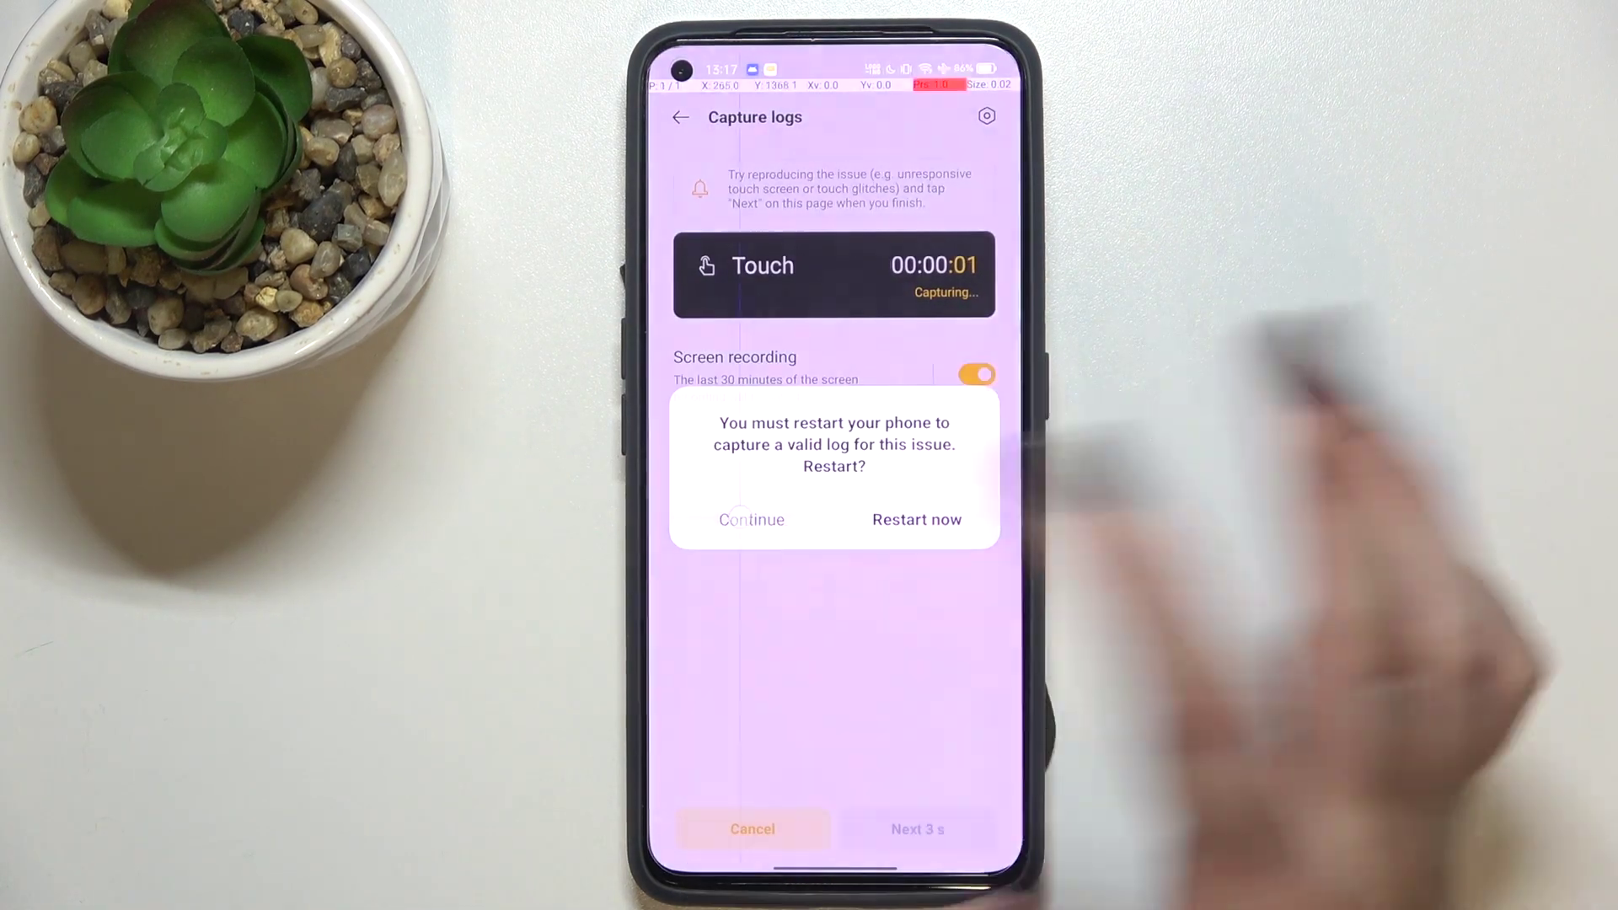
left_click(752, 519)
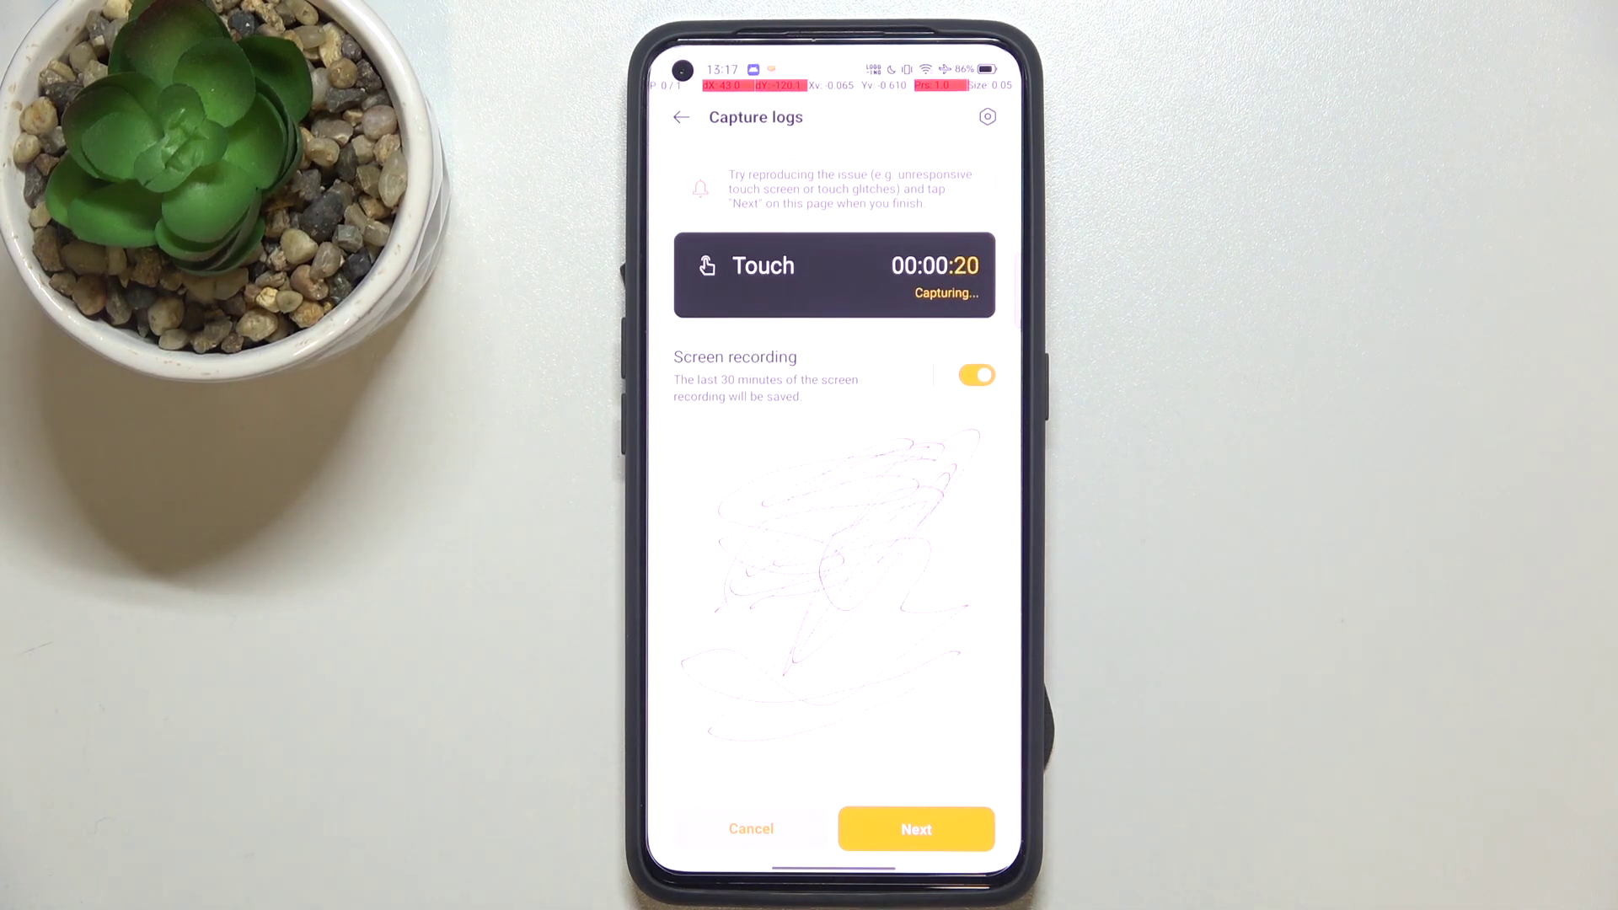
left_click(917, 827)
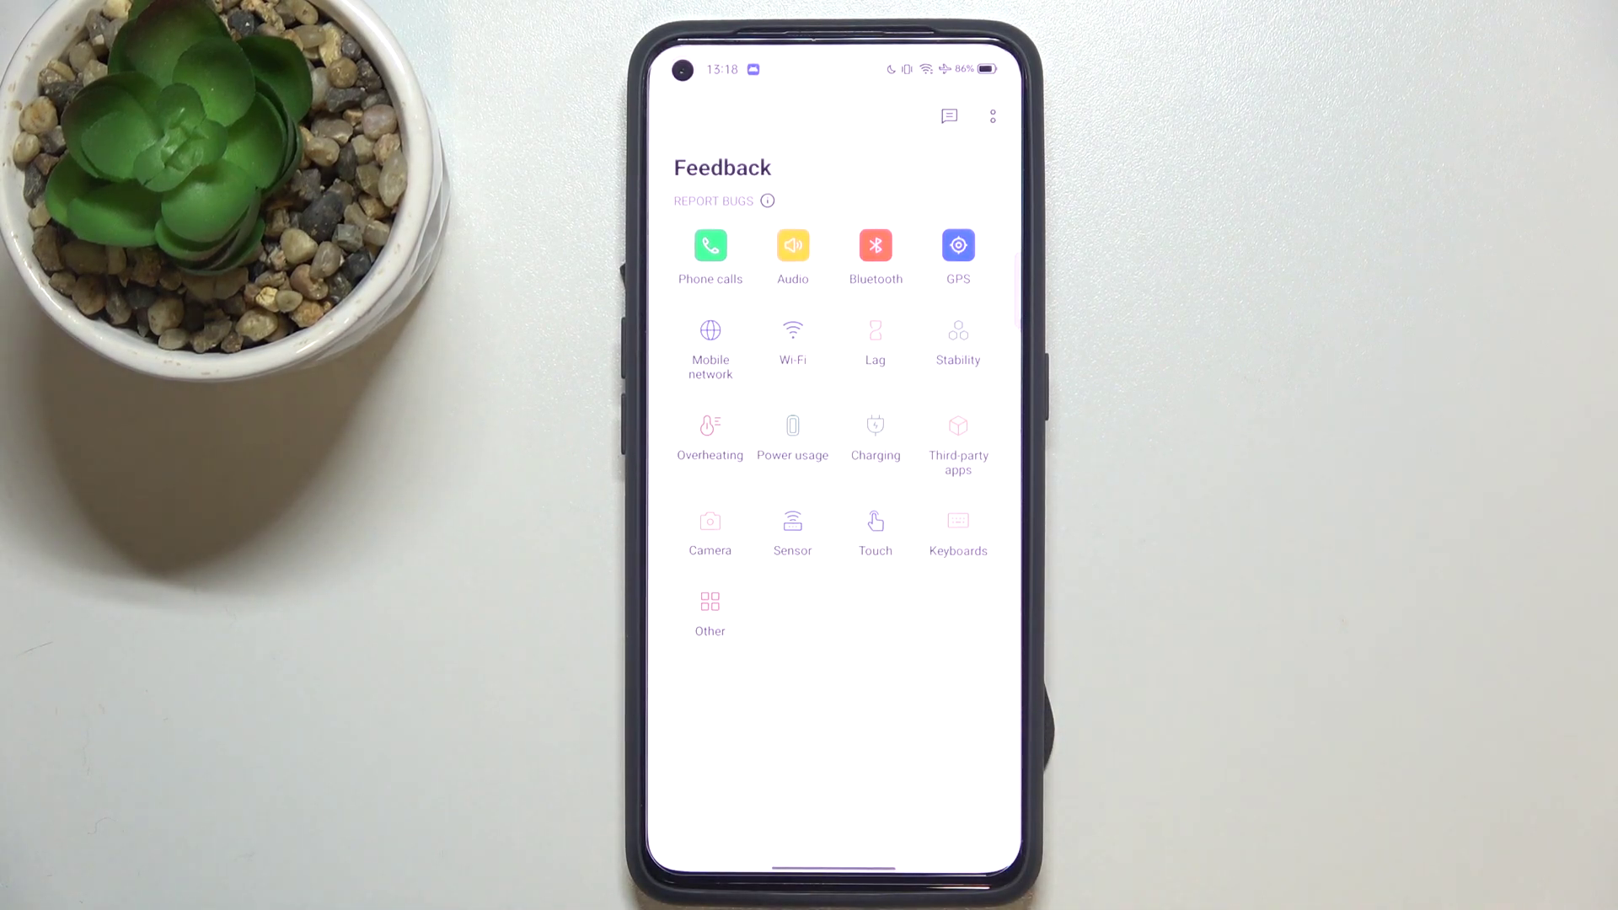
Visit Feedback settings, view the saved touch log in My feedback, then go home
left_click(992, 117)
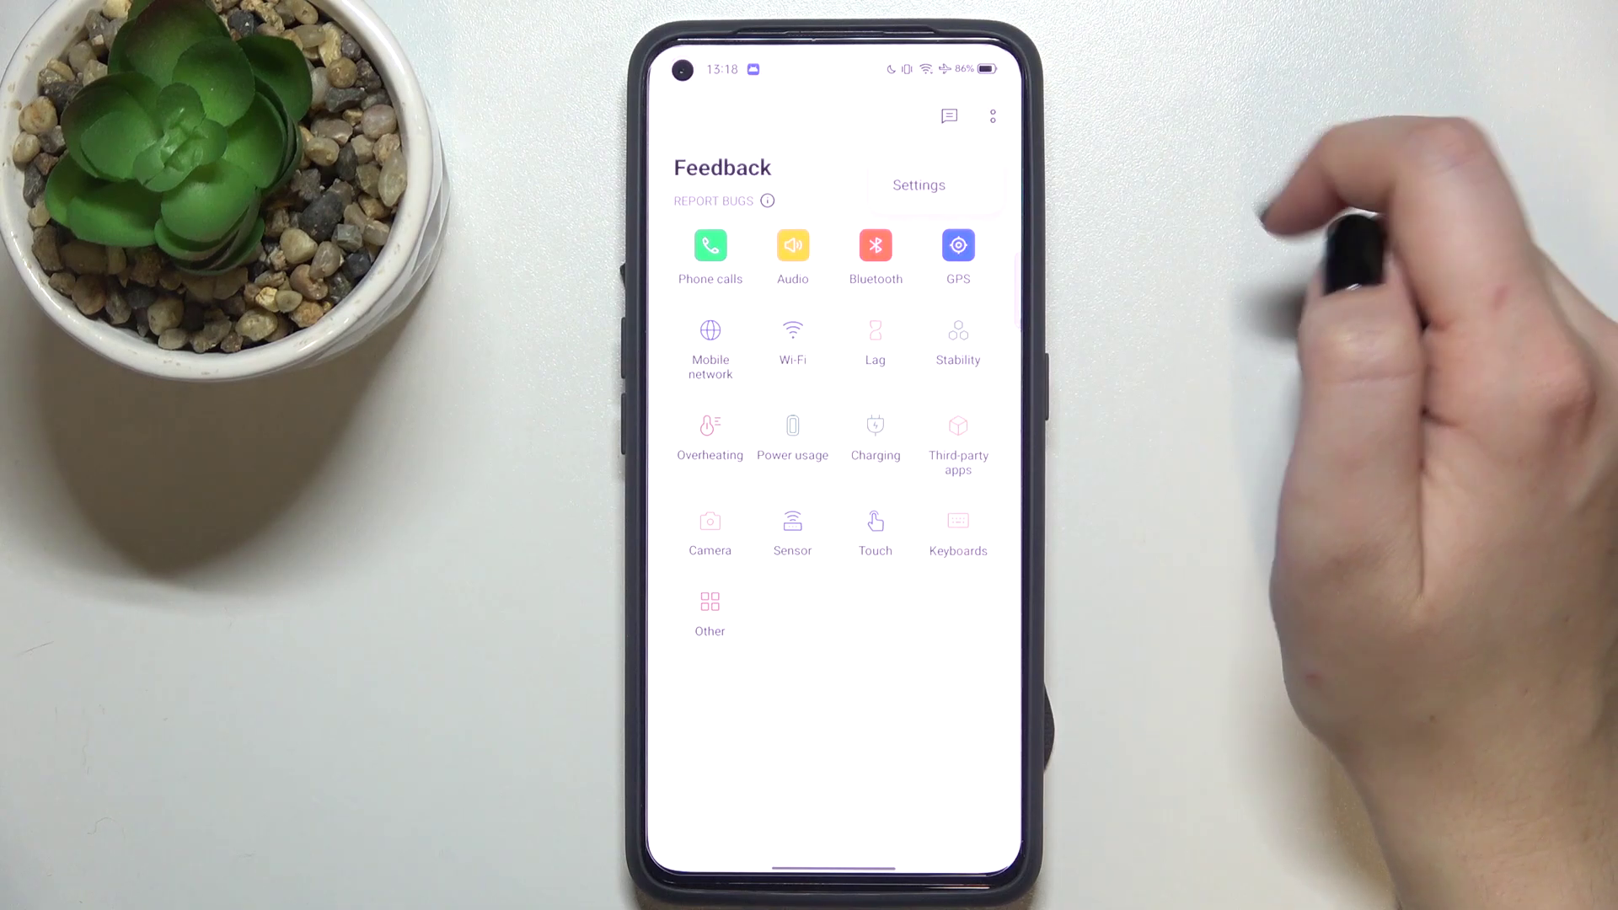
left_click(919, 185)
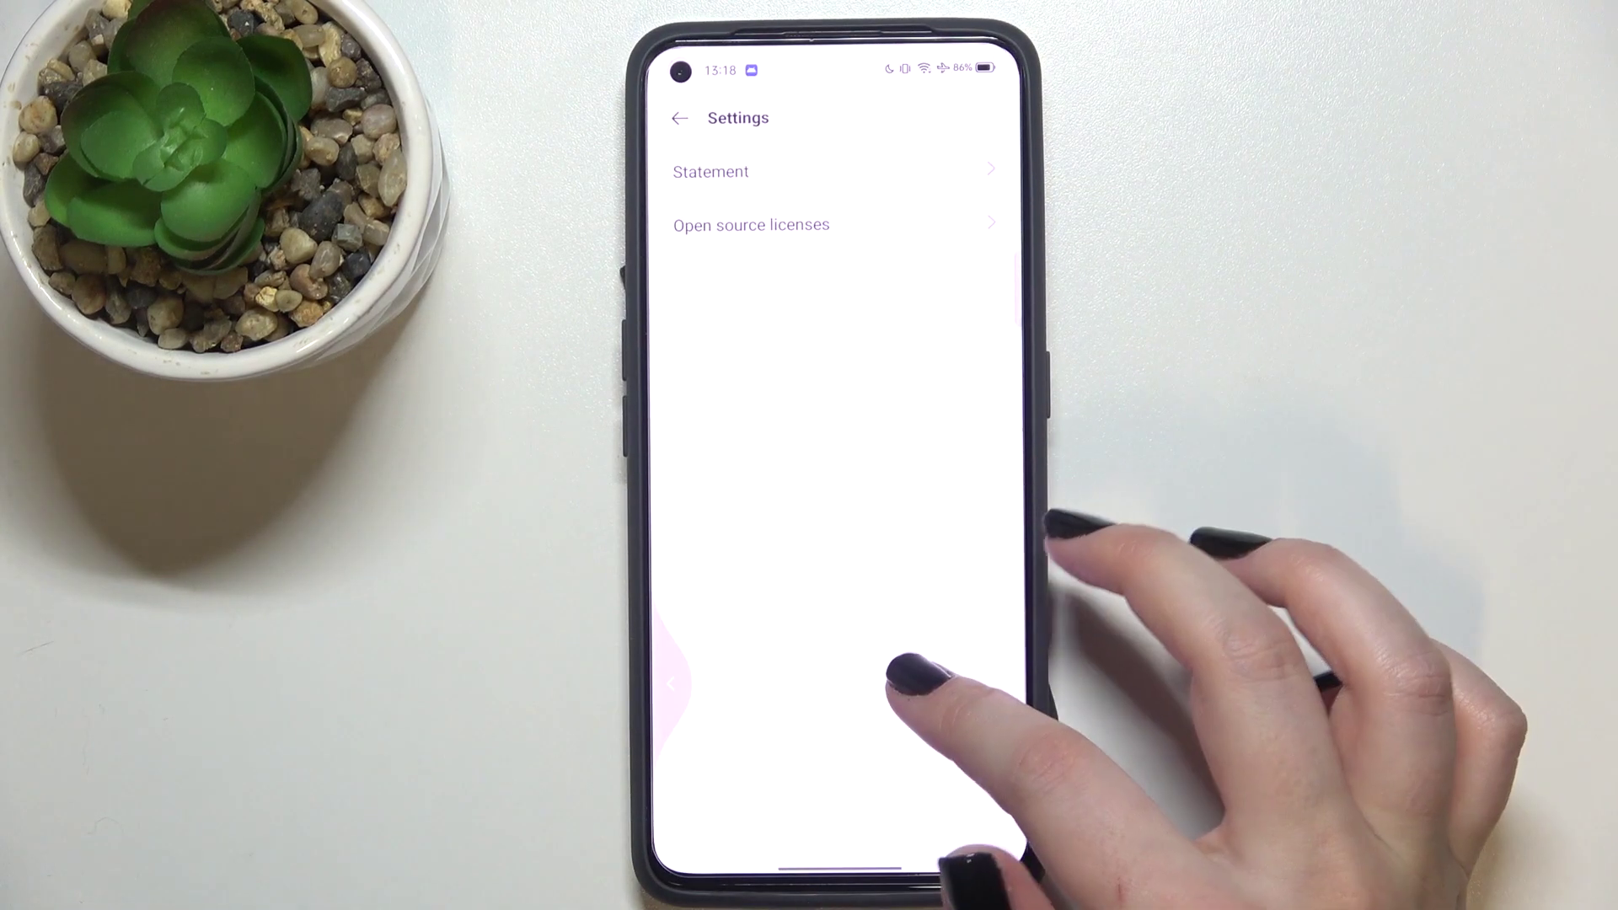
left_click_drag(657, 708, 809, 708)
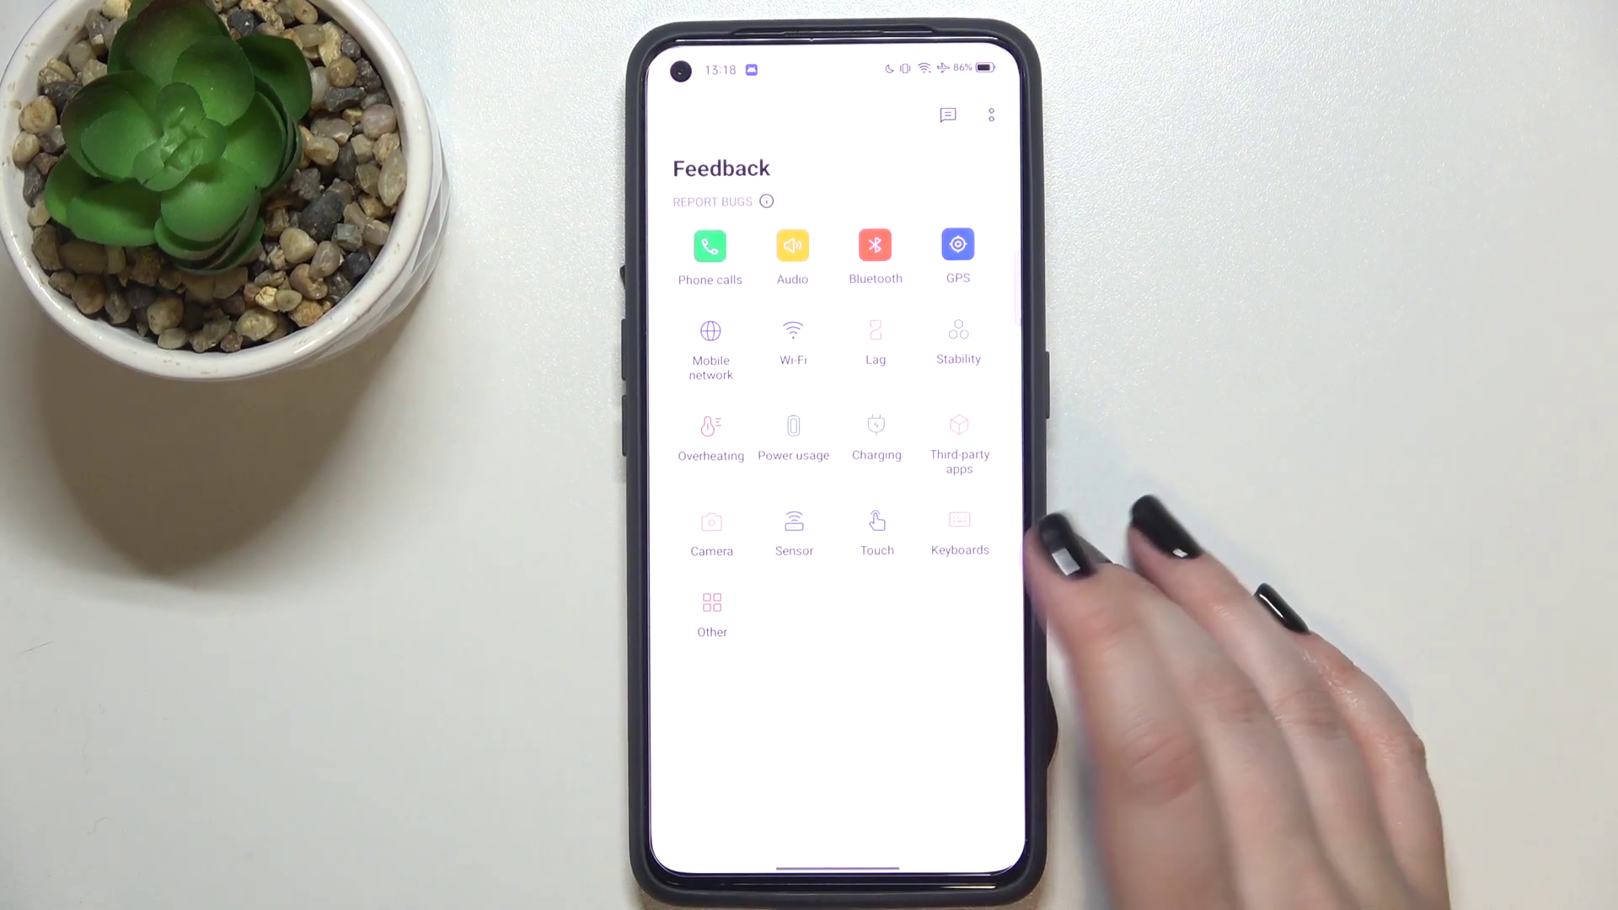
left_click(948, 117)
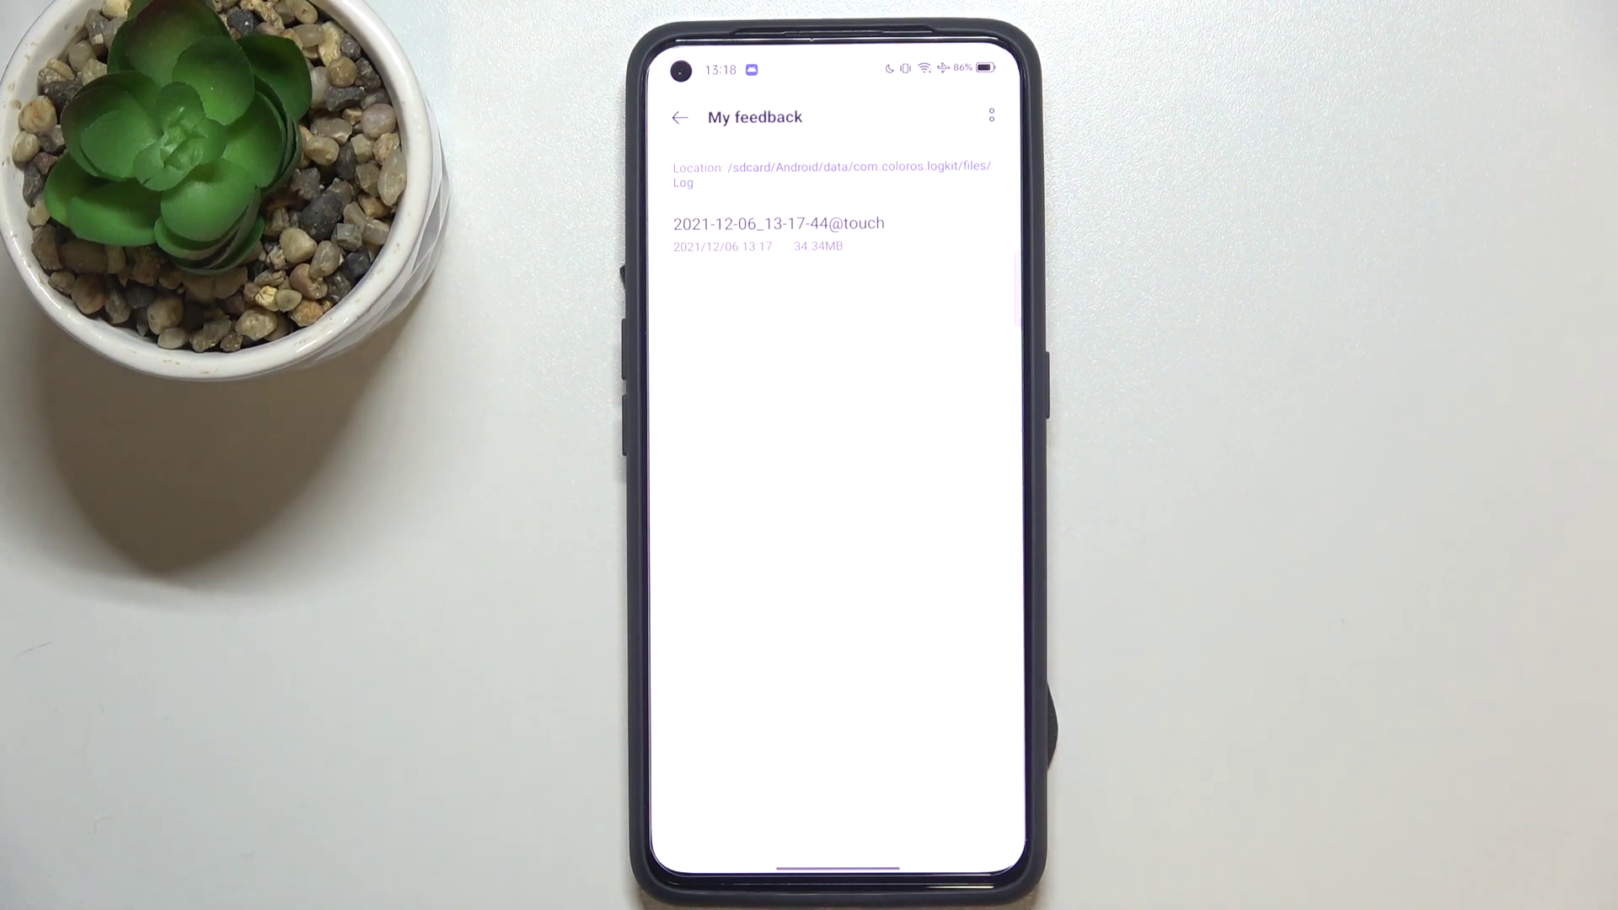
left_click_drag(838, 866, 838, 569)
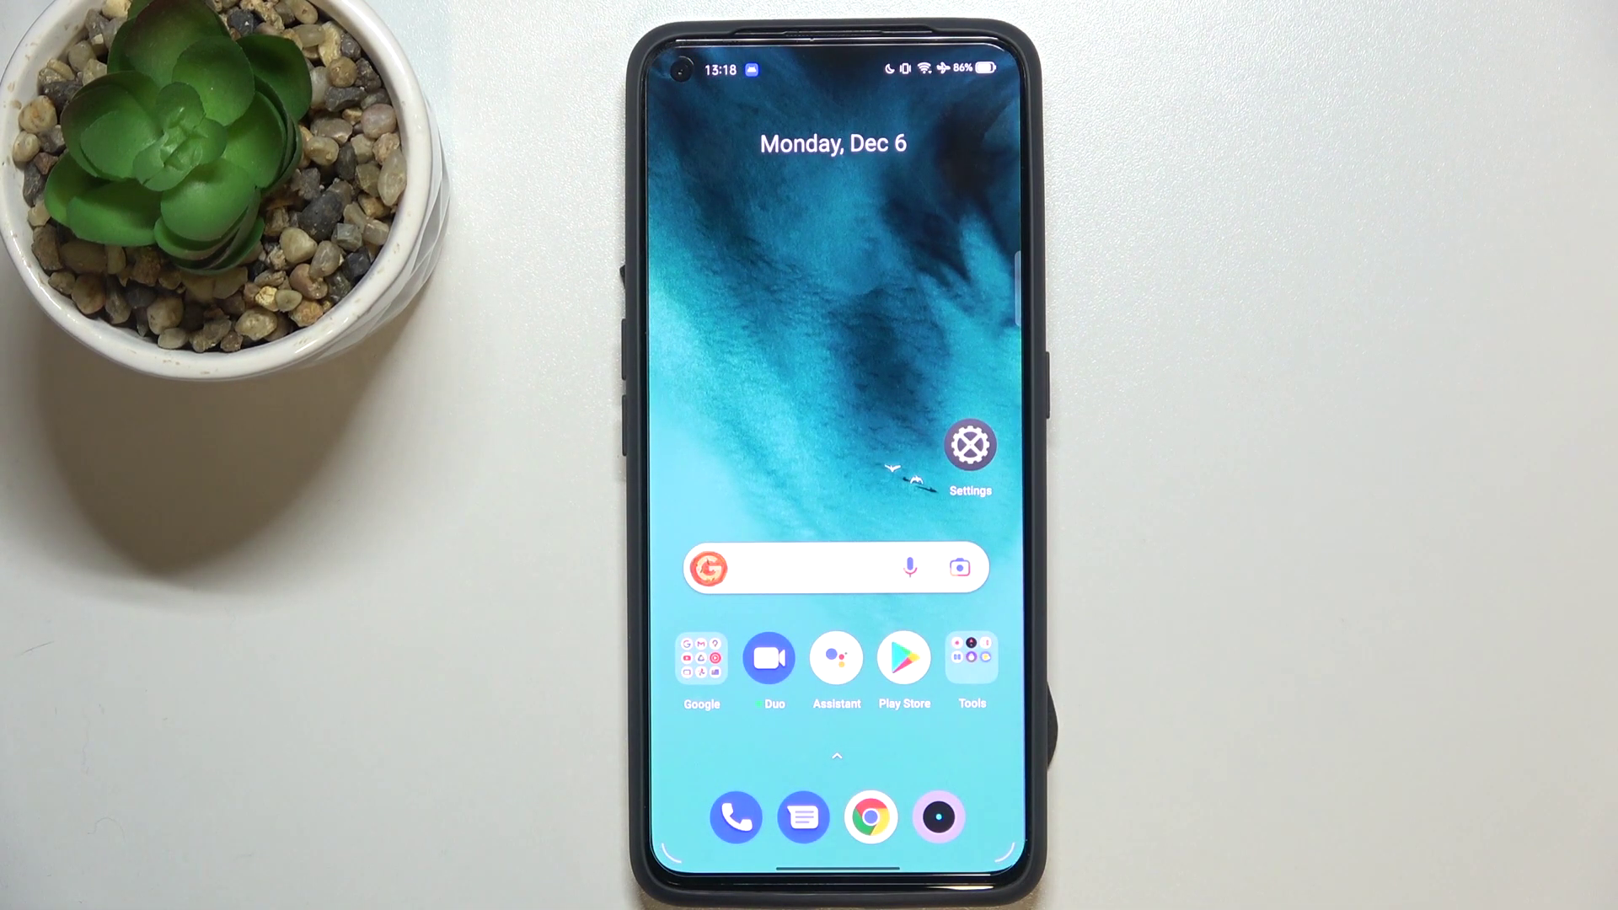